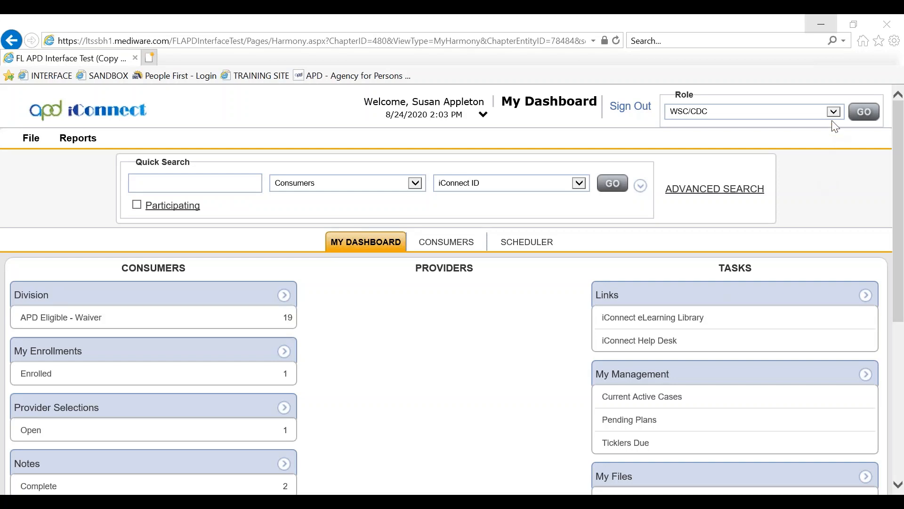
Switch the active role to WSC Cost Plan Adjustment
left_click(834, 111)
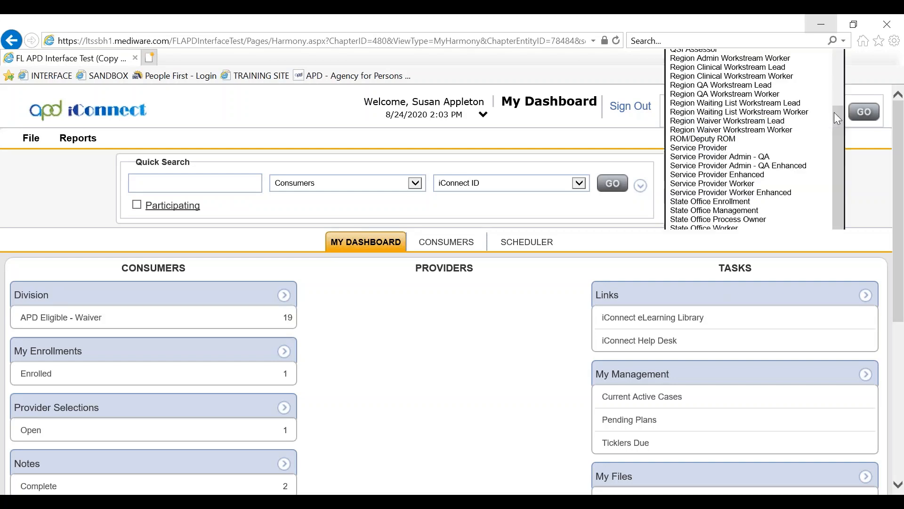
left_click(754, 270)
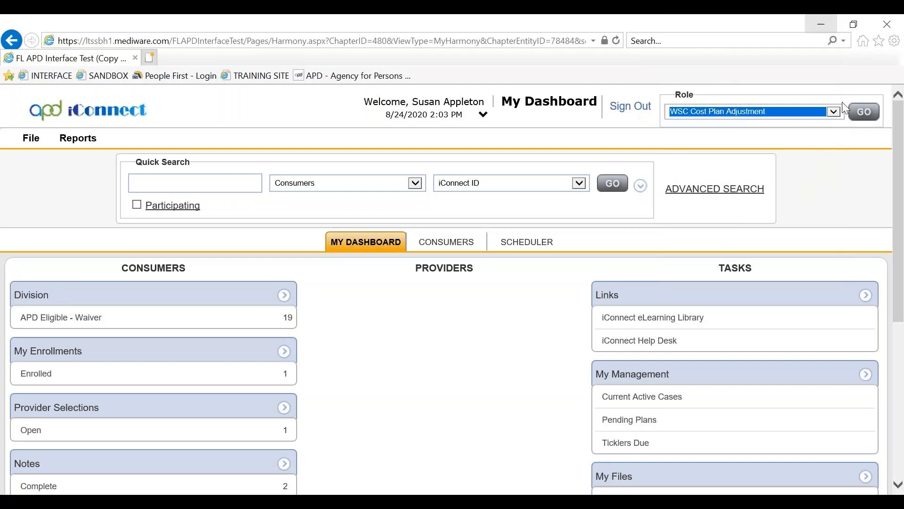
left_click(868, 113)
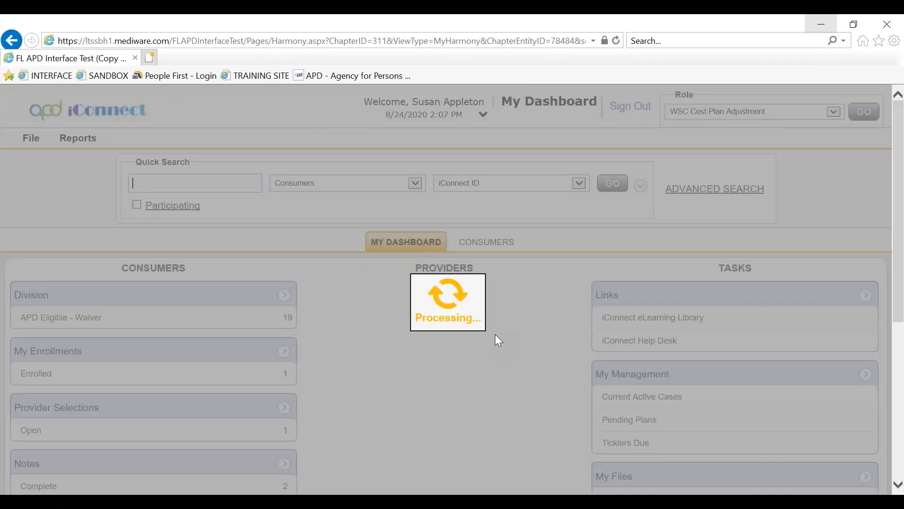
Open the consumer's approved APD Waiver cost plan from the Plans tab
left_click(488, 242)
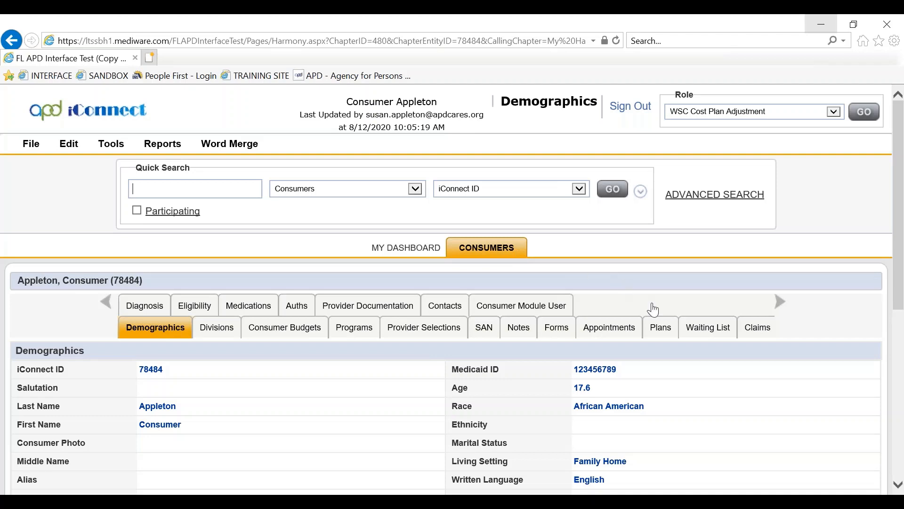
left_click(660, 327)
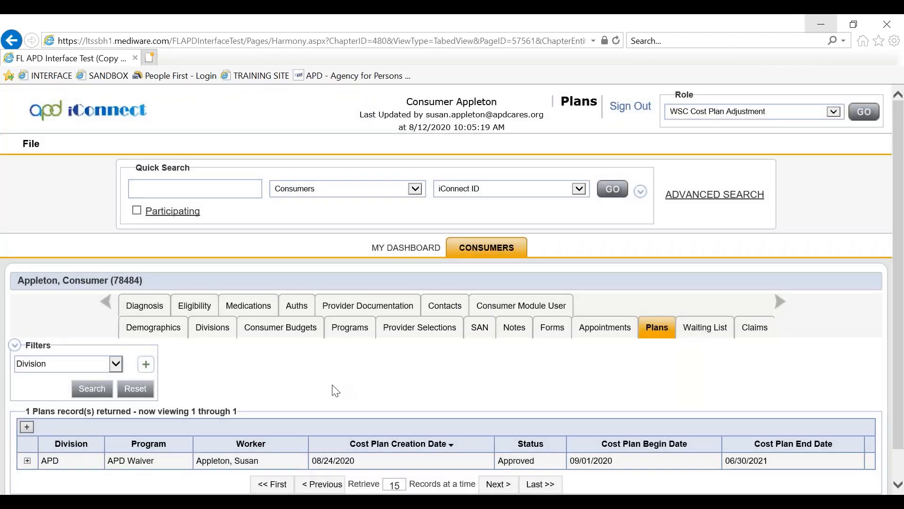
left_click(231, 461)
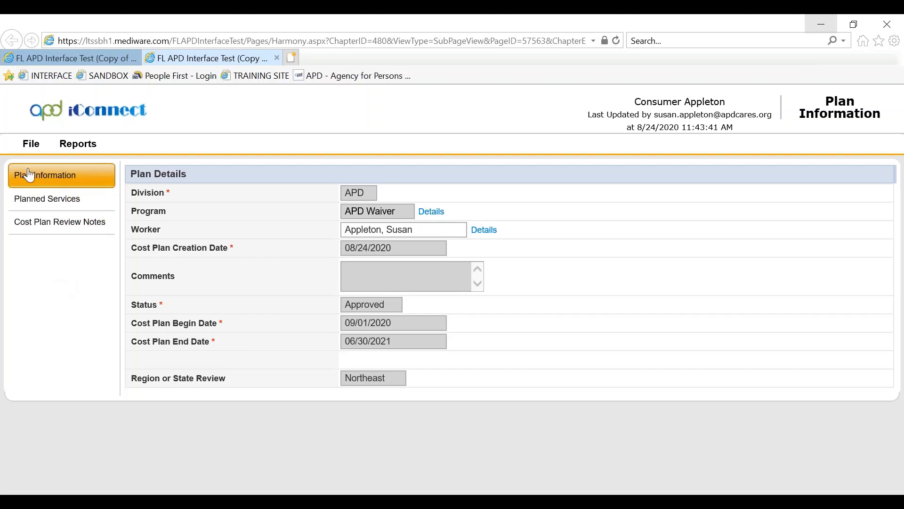
Reverse the APD Waiver plan's status to Draft, then save and close the plan
left_click(28, 145)
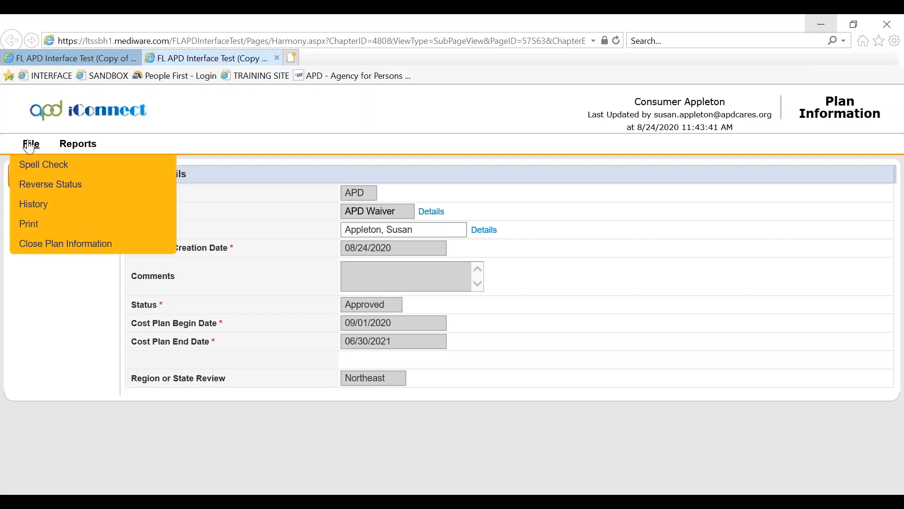
left_click(29, 184)
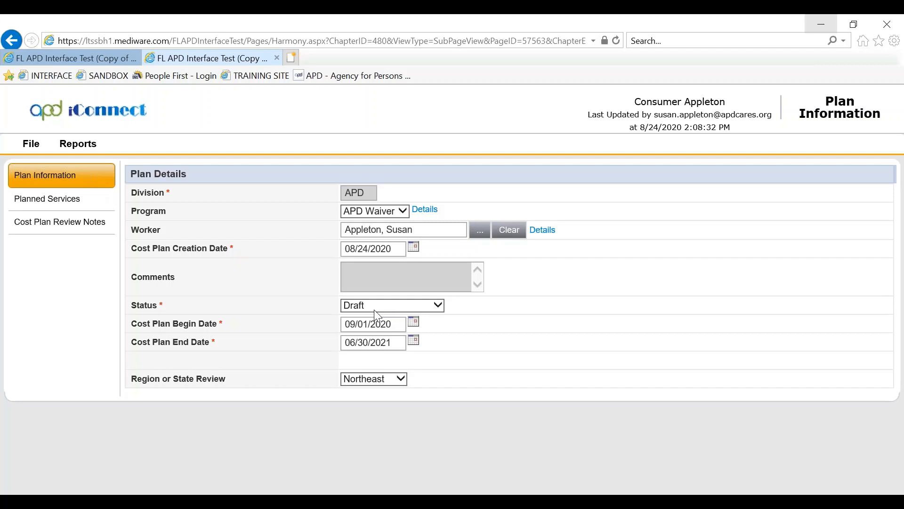
left_click(31, 146)
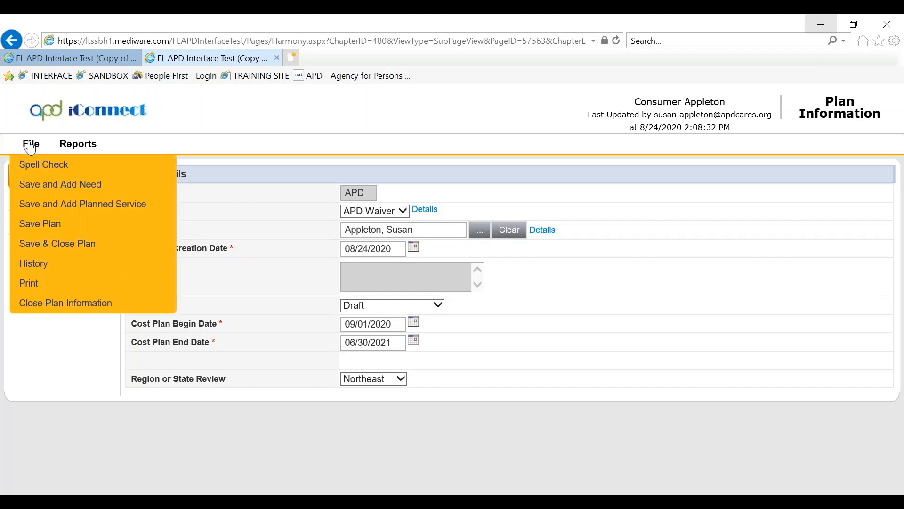
left_click(44, 245)
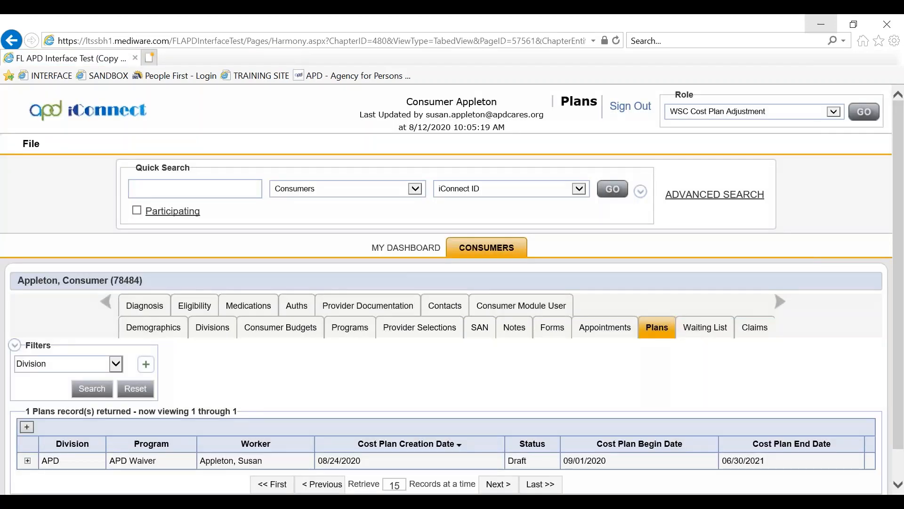
Switch the active role back to WSC/CDC
left_click(834, 112)
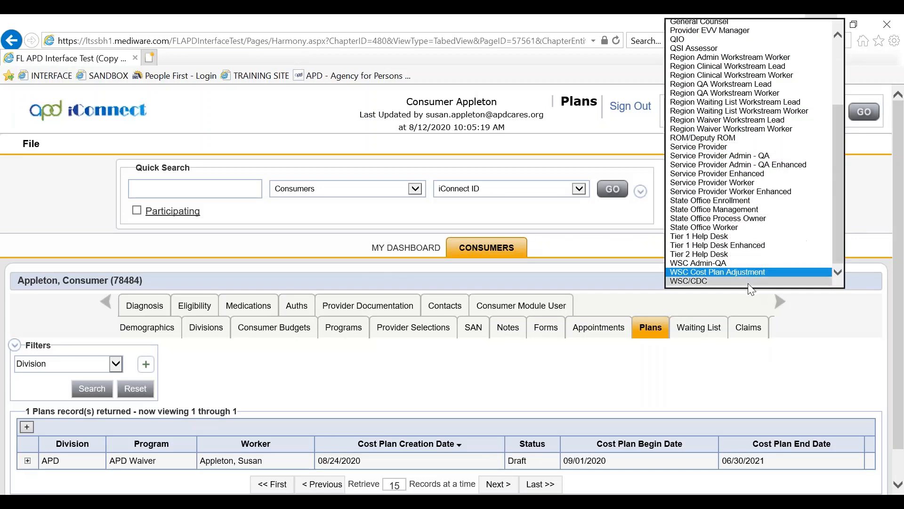
left_click(735, 281)
left_click(853, 117)
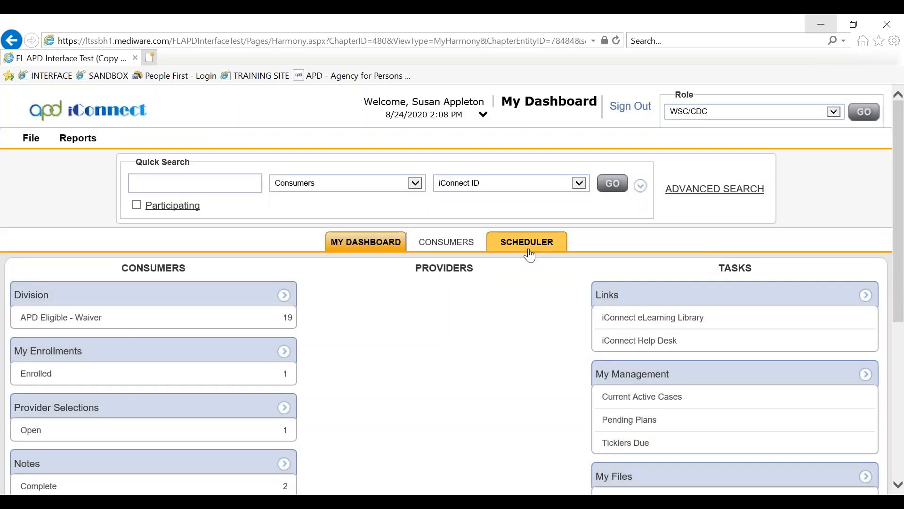
Find the consumer's Demographics record by iConnect ID through Quick Search
left_click(446, 242)
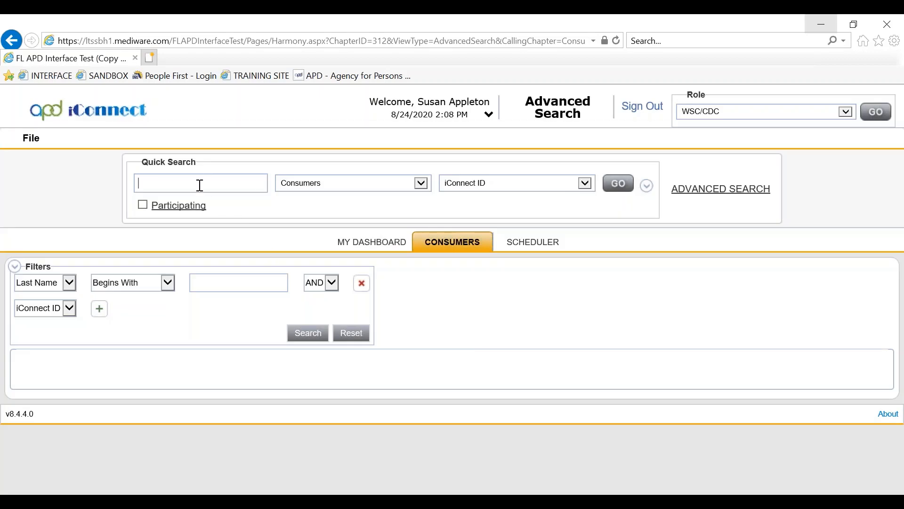
left_click(618, 183)
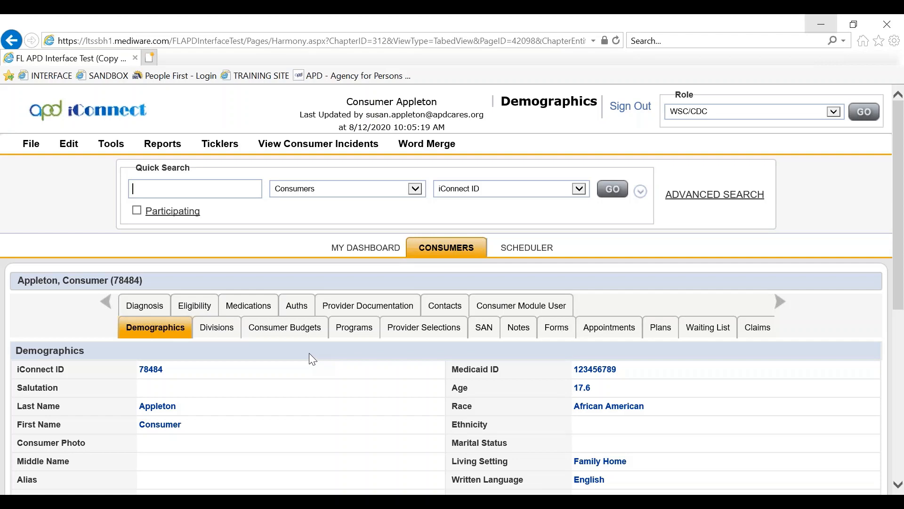
Open the consumer's budget starting 07/01/2020 and view its Linked Plans
left_click(288, 328)
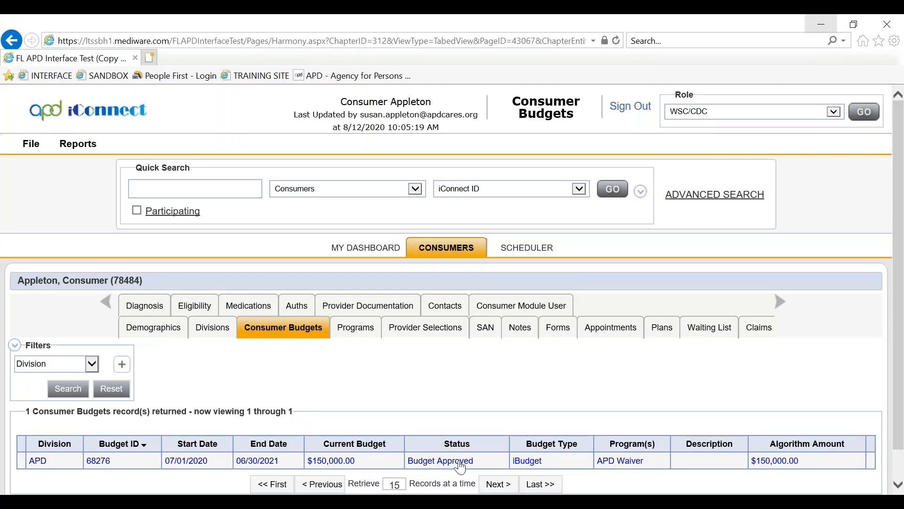
left_click(202, 462)
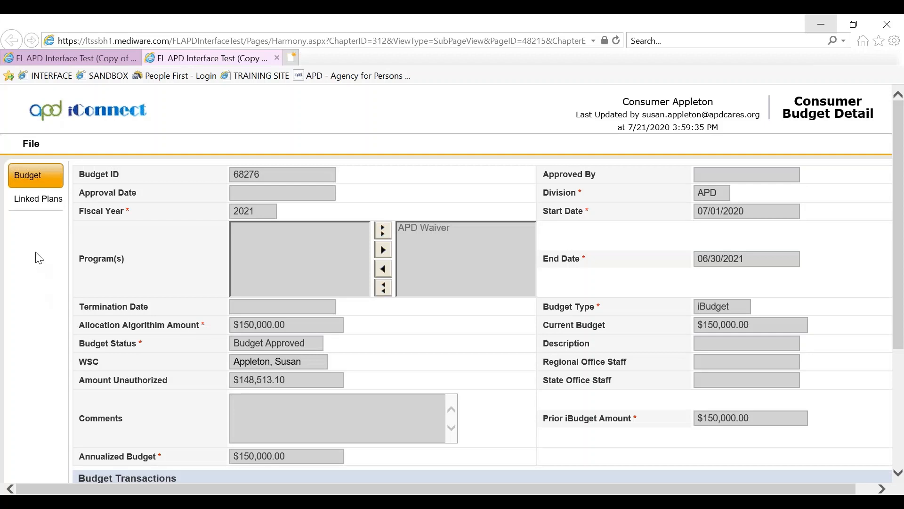
left_click(37, 202)
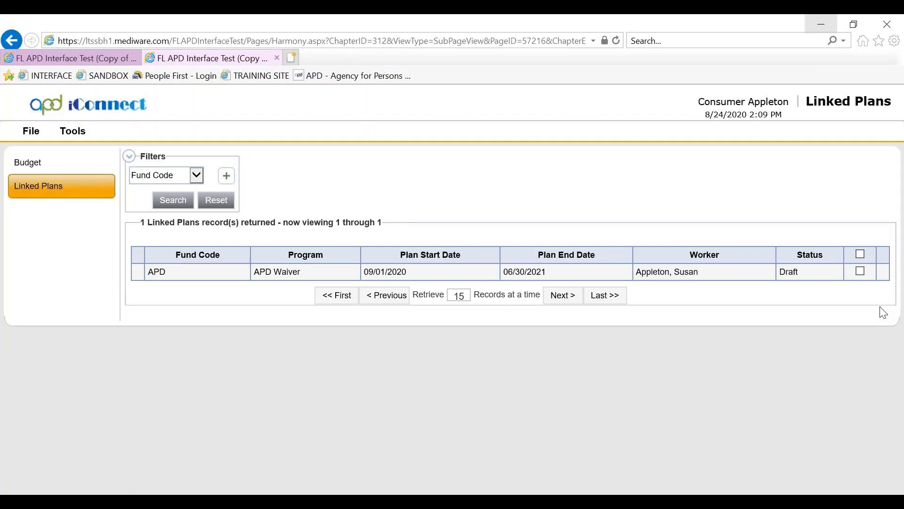
Unlink the Draft APD Waiver plan from the budget and close Linked Plans
left_click(861, 274)
left_click(66, 133)
left_click(73, 151)
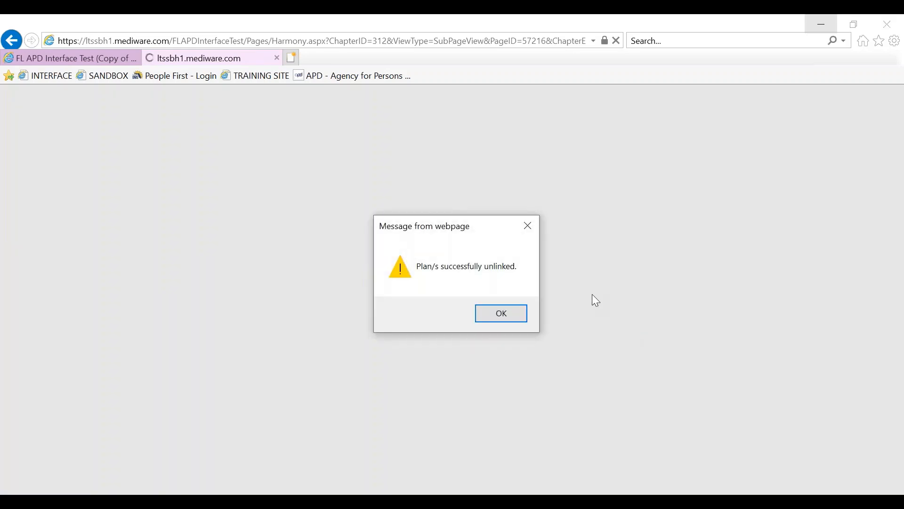
left_click(508, 310)
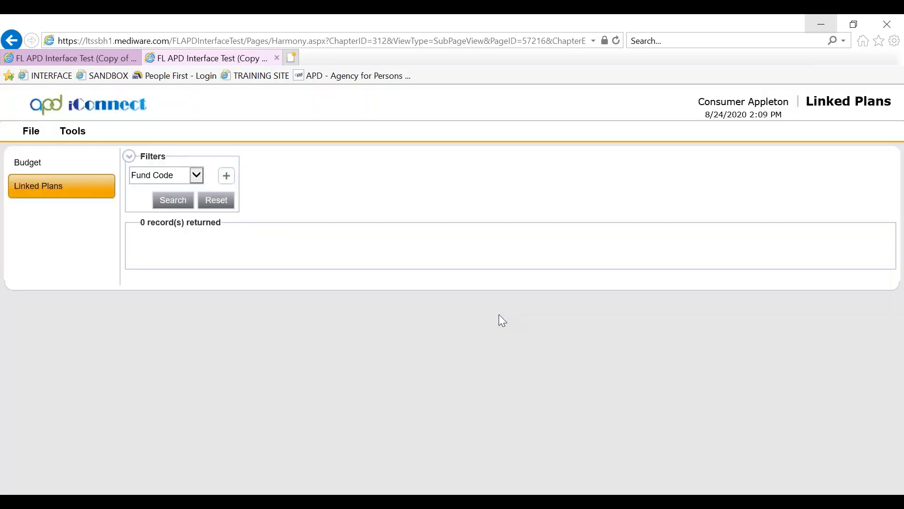
left_click(26, 130)
left_click(28, 192)
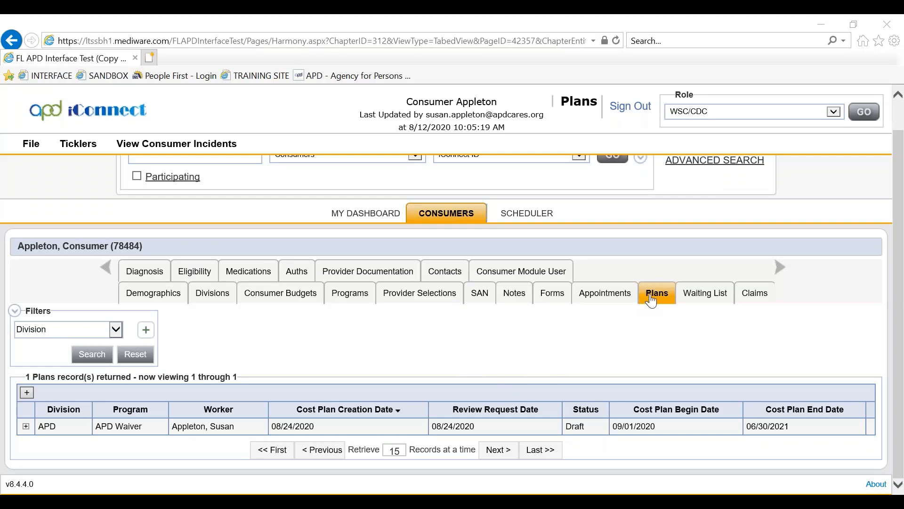
Open the Draft APD Waiver plan and view its Planned Services
left_click(647, 301)
left_click(192, 429)
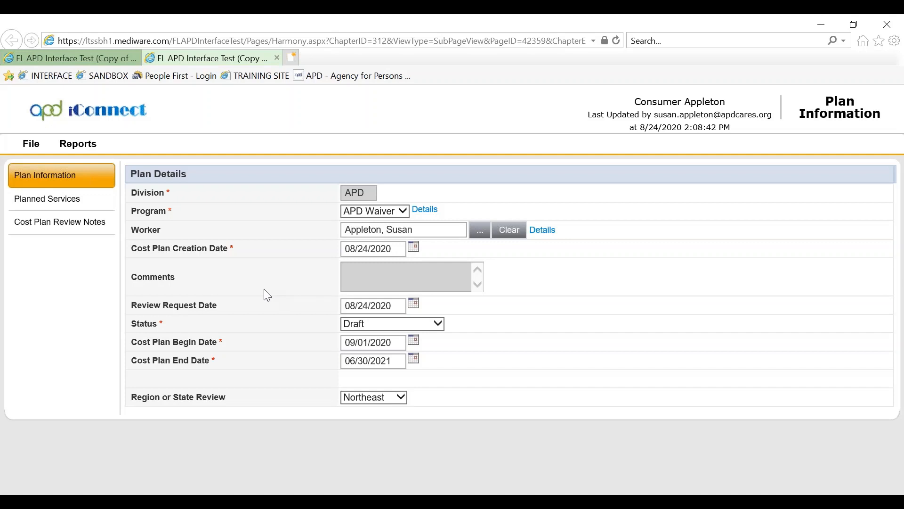
left_click(42, 202)
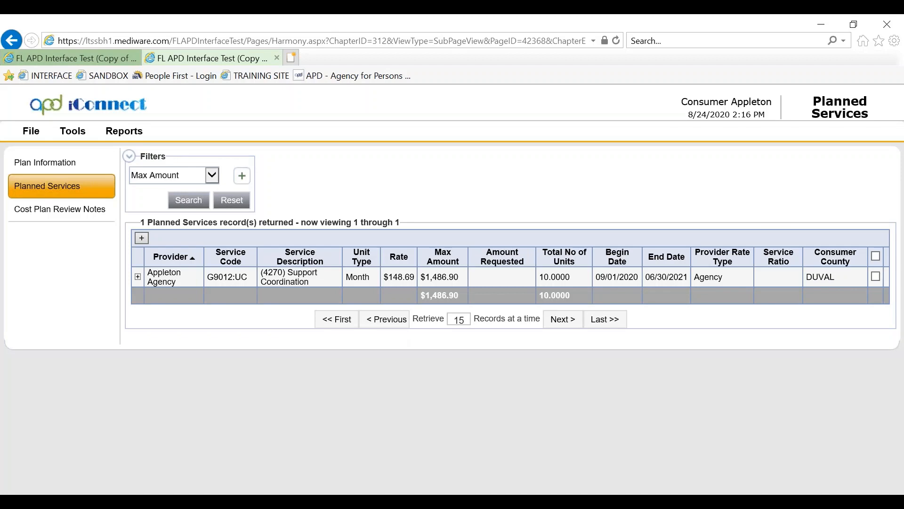
left_click(26, 136)
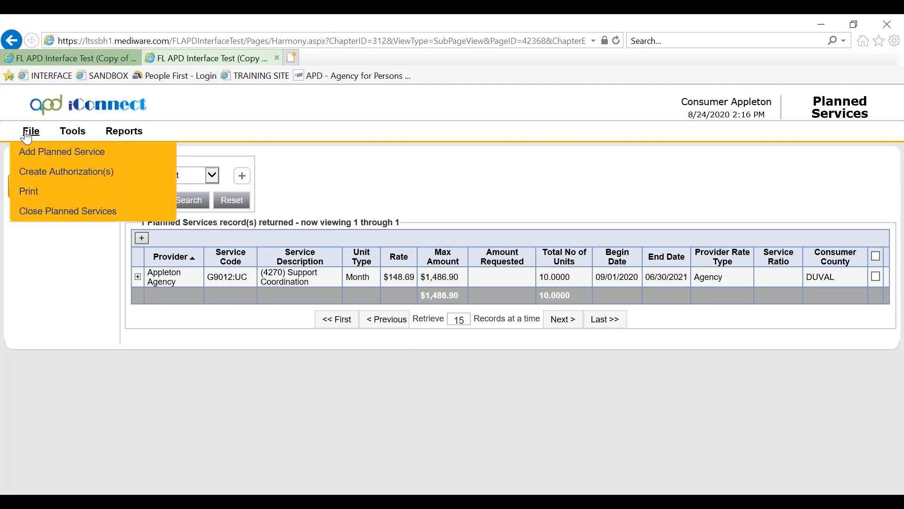
Add a planned service for fiscal year 2021 with index code Northeast iBudget Waiver
left_click(37, 153)
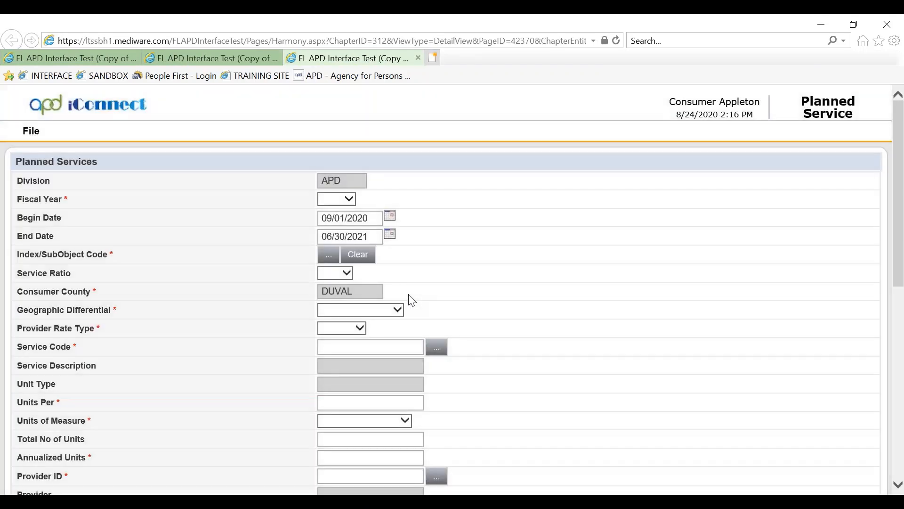
left_click(349, 202)
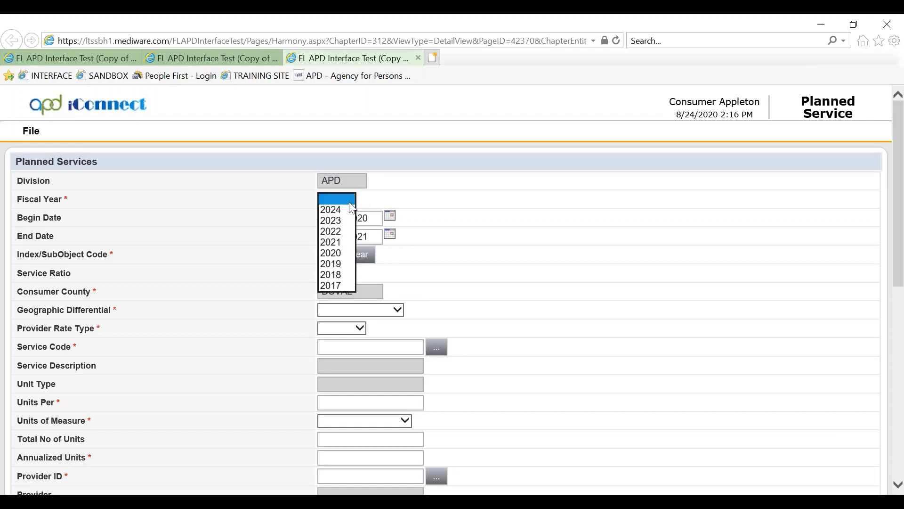
left_click(349, 247)
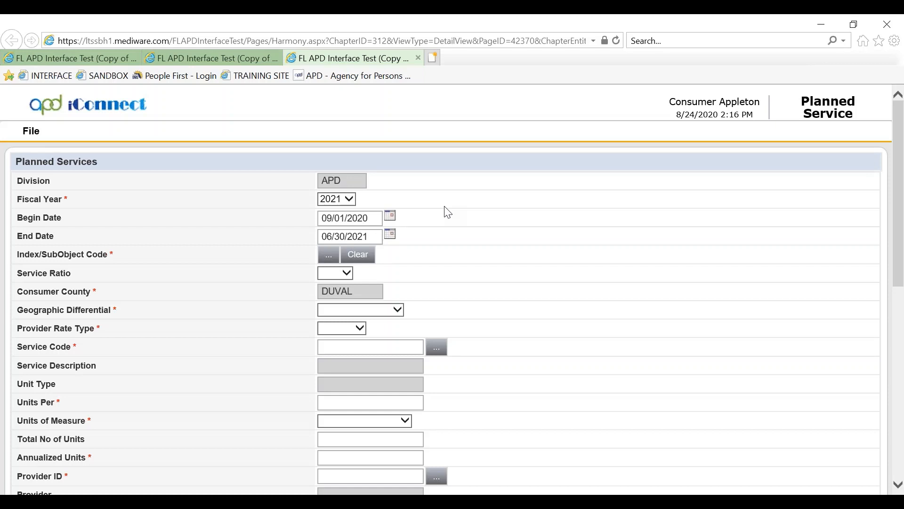
left_click(328, 259)
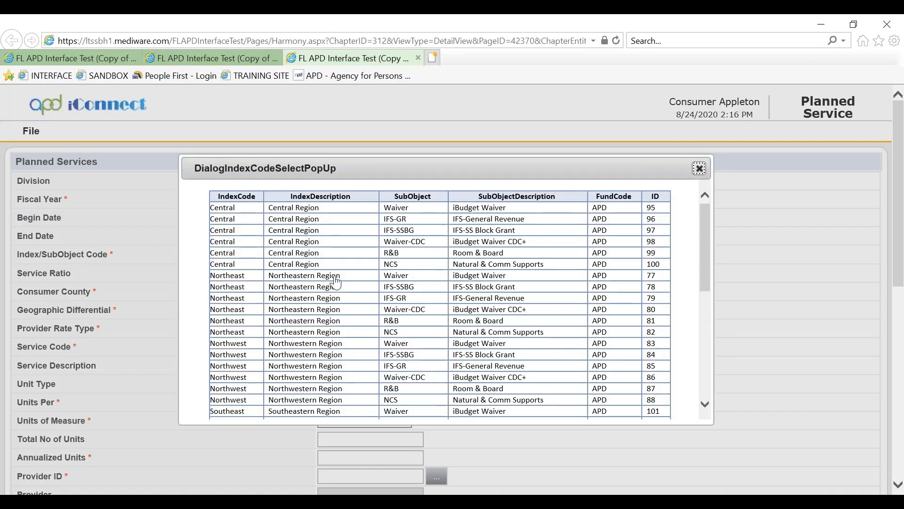
left_click(468, 279)
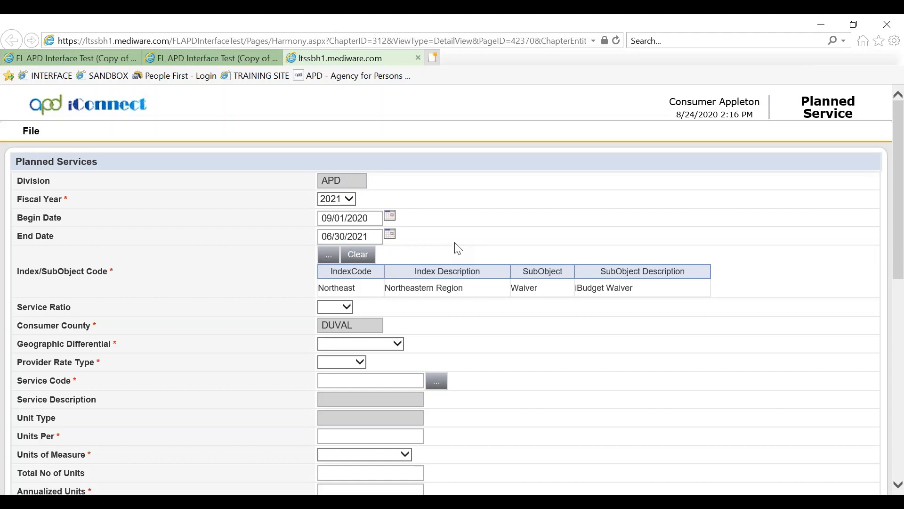
Set service ratio 1:1, geographic differential Non-Geographic and provider rate type Agency
scroll(458, 249, "down", 3)
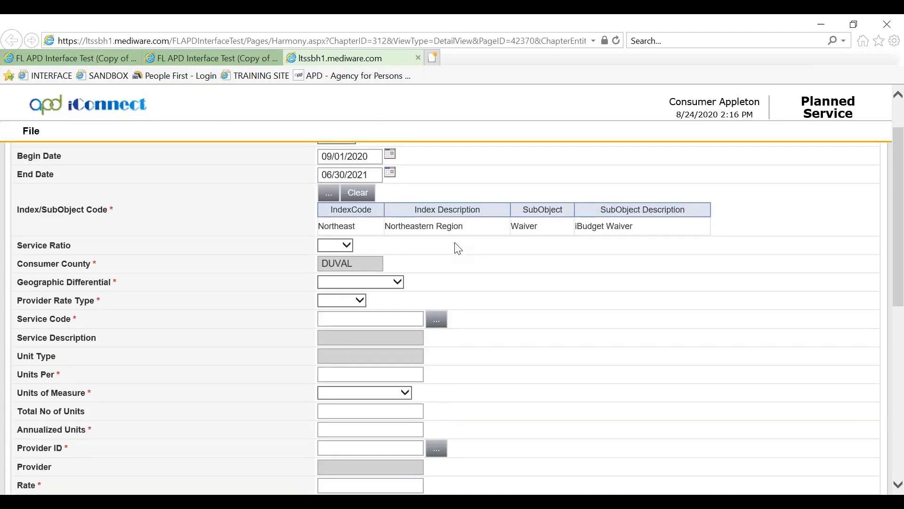
left_click(346, 246)
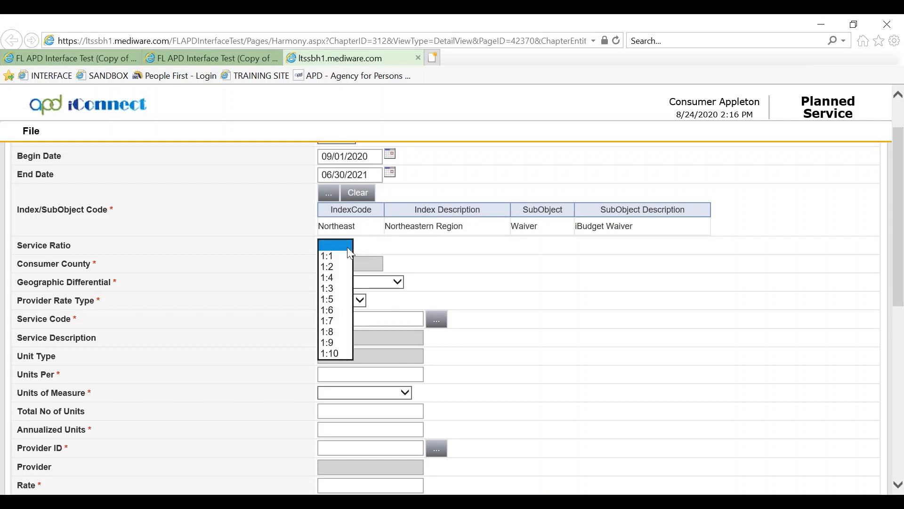
left_click(338, 257)
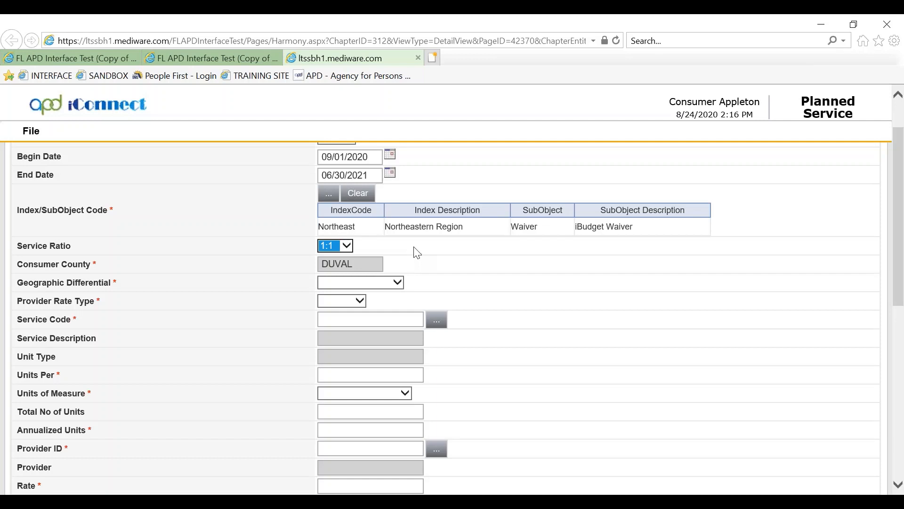
left_click(414, 247)
left_click(398, 282)
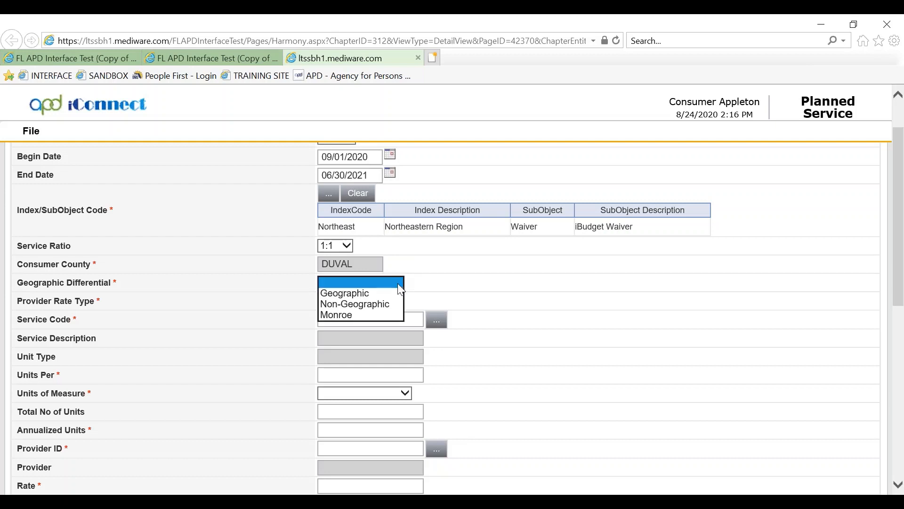
left_click(385, 305)
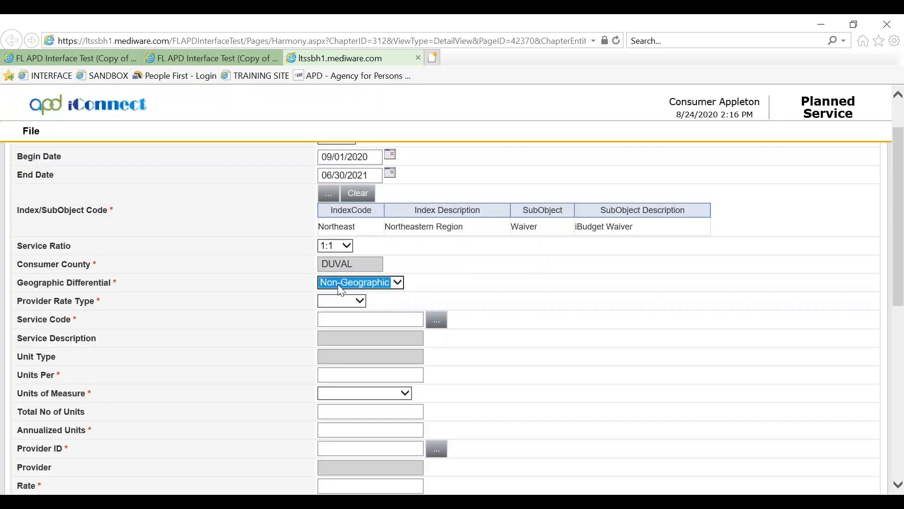
left_click(360, 300)
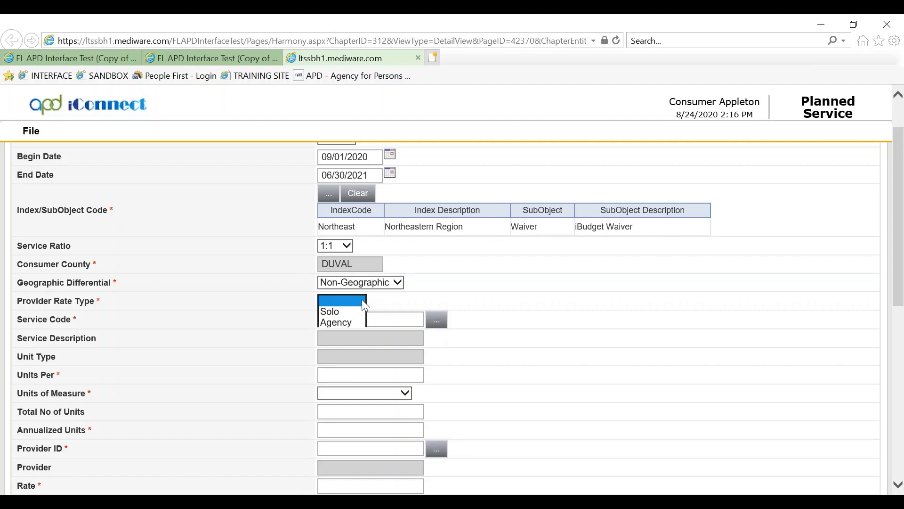
left_click(360, 324)
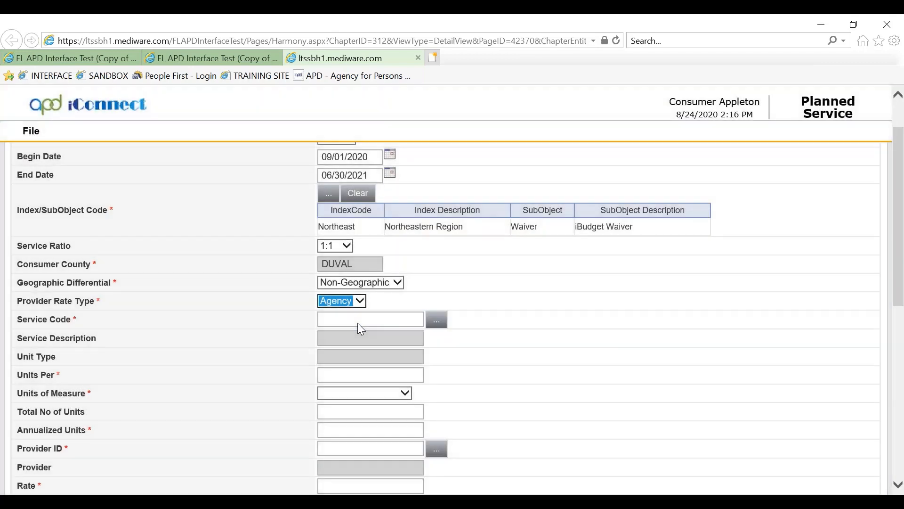
left_click(445, 357)
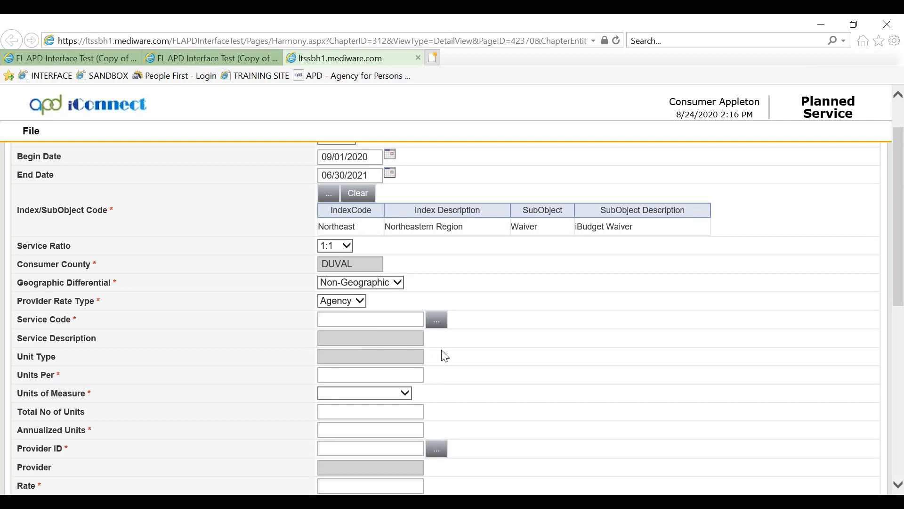
Search service codes by description '4221' and select S5151:UC, (4221) Respite - Quarter Hour
left_click(437, 321)
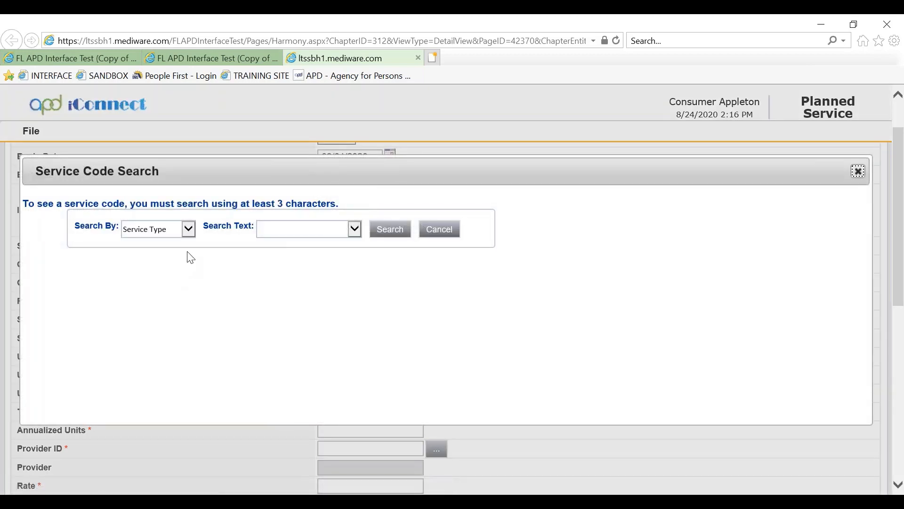
left_click(190, 234)
left_click(169, 260)
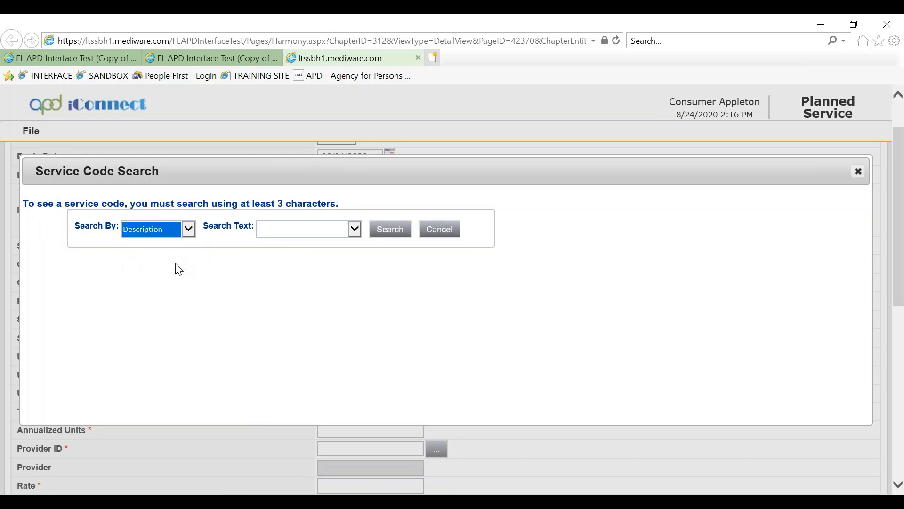
left_click(282, 228)
type("4221")
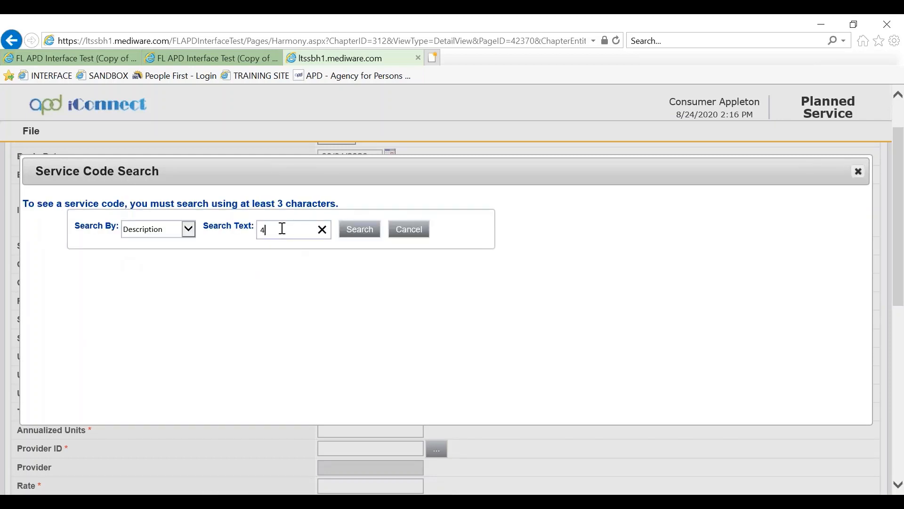
left_click(360, 231)
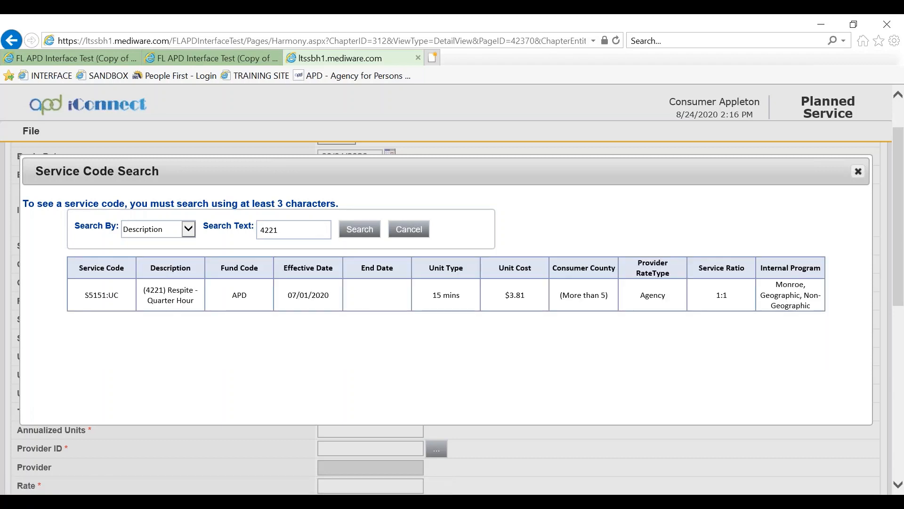
left_click(356, 301)
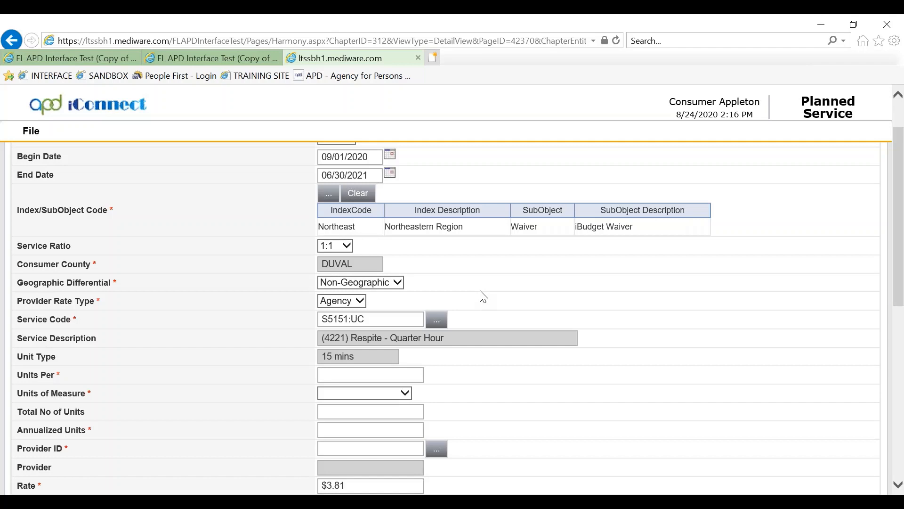
Enter 4 units per Calendar Day and 1460 annualized units, yielding 1212 total units
scroll(484, 297, "down", 1)
left_click(401, 313)
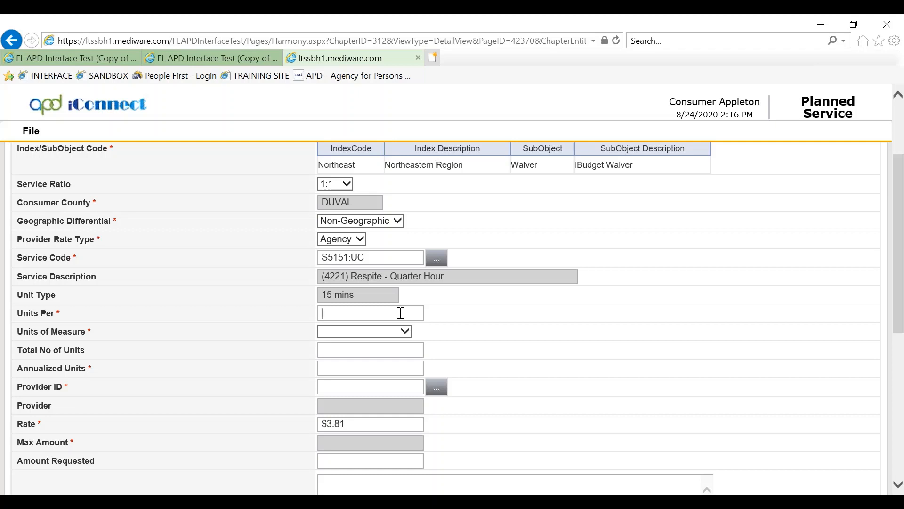
type("4")
left_click(456, 325)
left_click(405, 332)
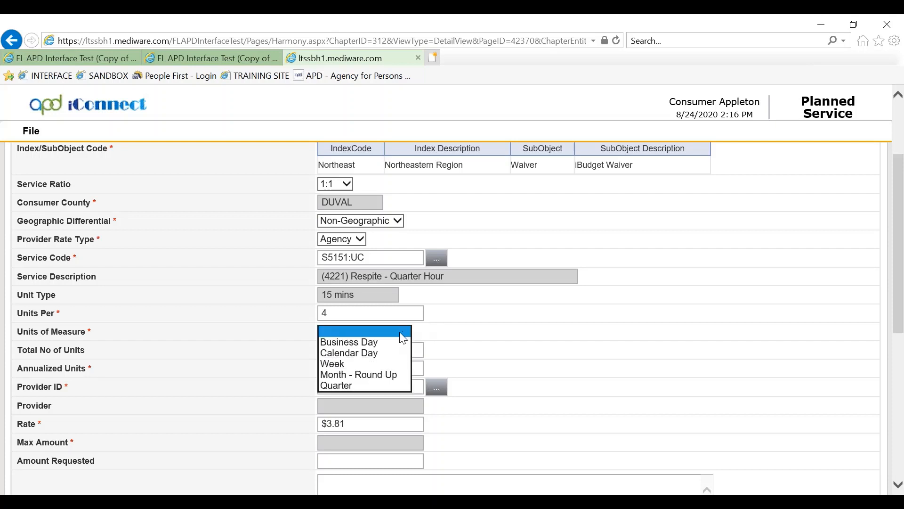
left_click(380, 353)
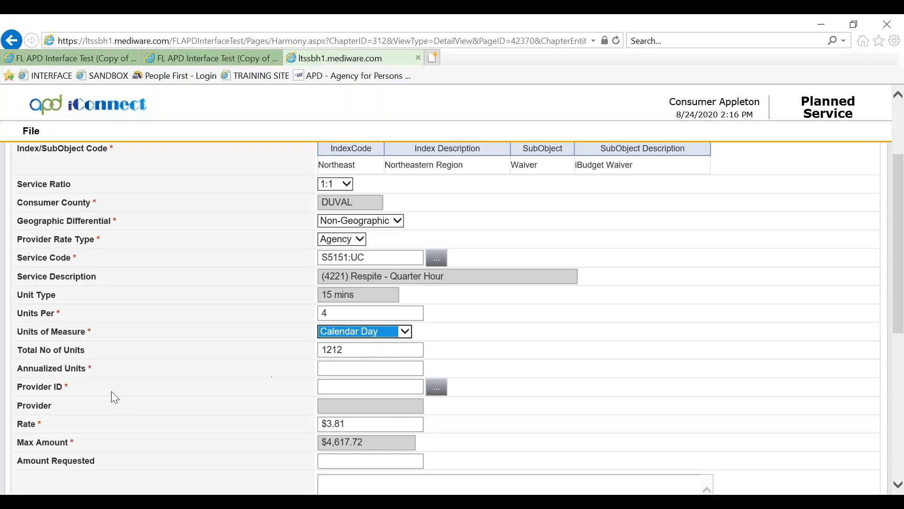
left_click_drag(100, 354, 31, 352)
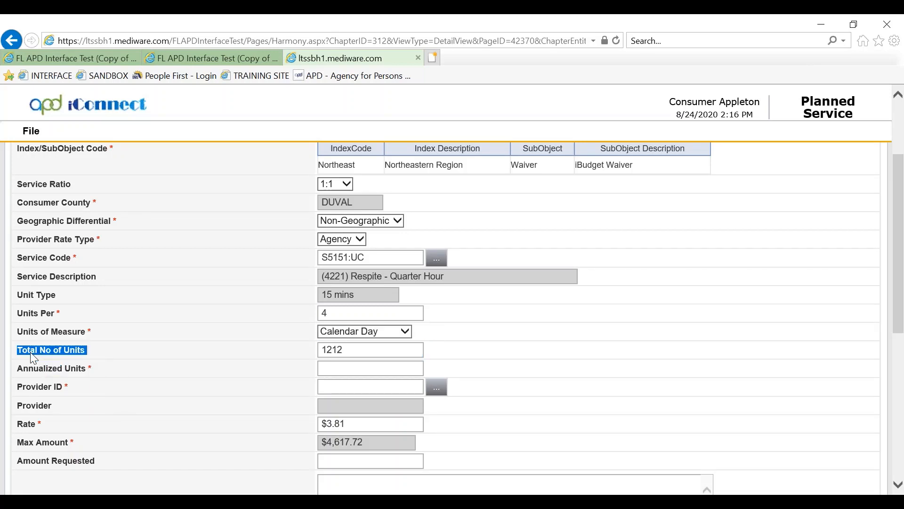
left_click(216, 408)
type("1460")
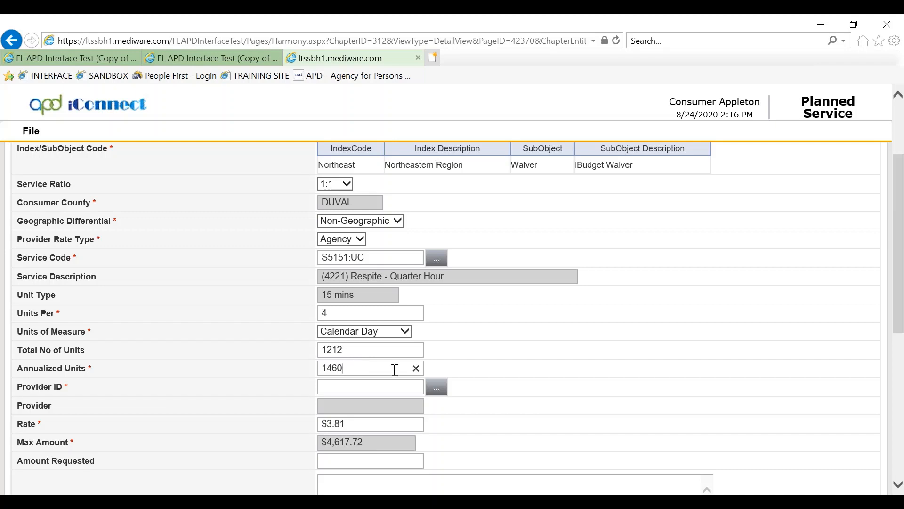
left_click(473, 366)
scroll(463, 360, "down", 2)
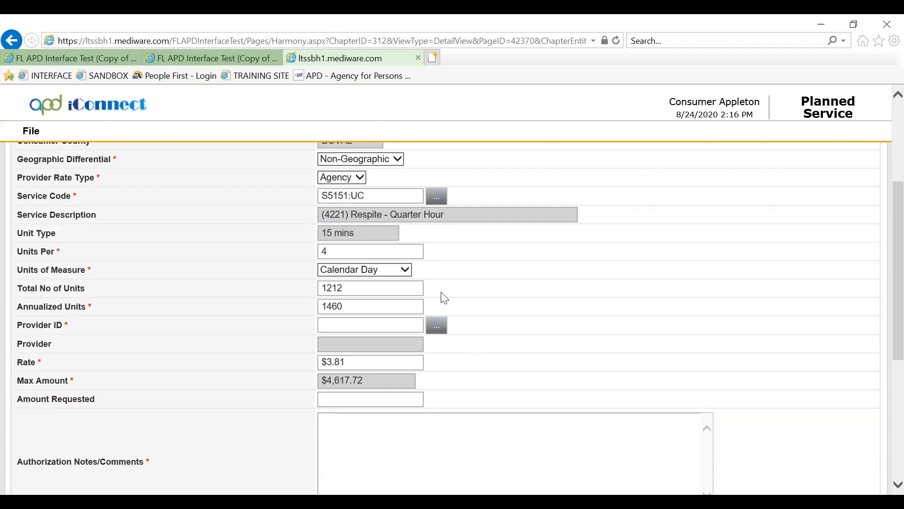
Search providers for 'appleton' and set the provider to Appleton Agency, ID 18831
left_click(434, 332)
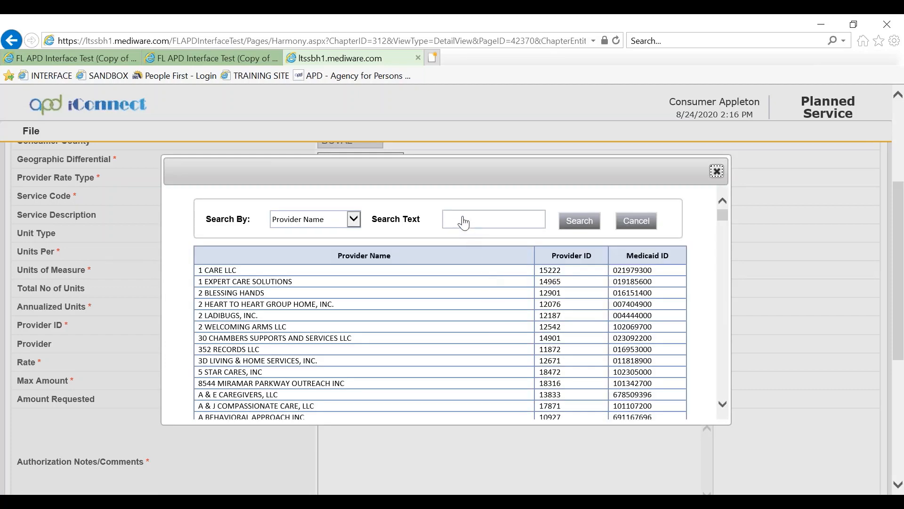
left_click(457, 220)
type("a")
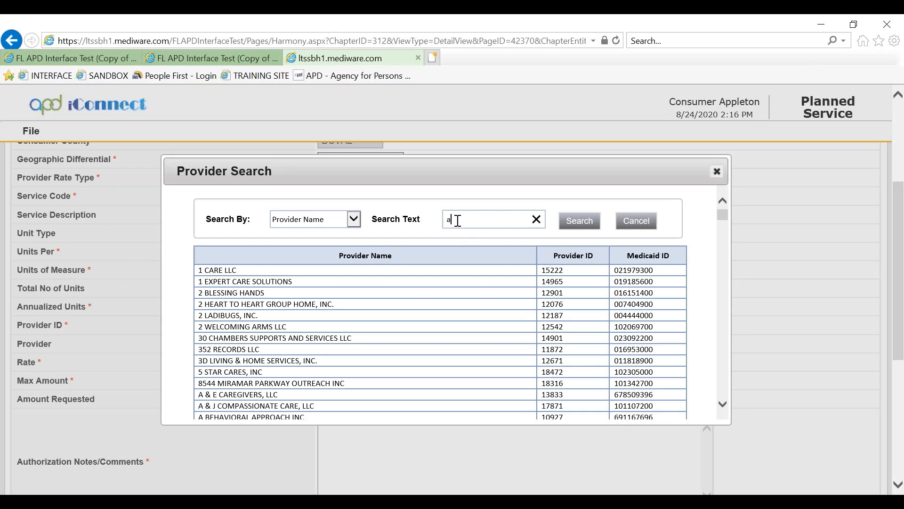
type("ppleton")
left_click(580, 222)
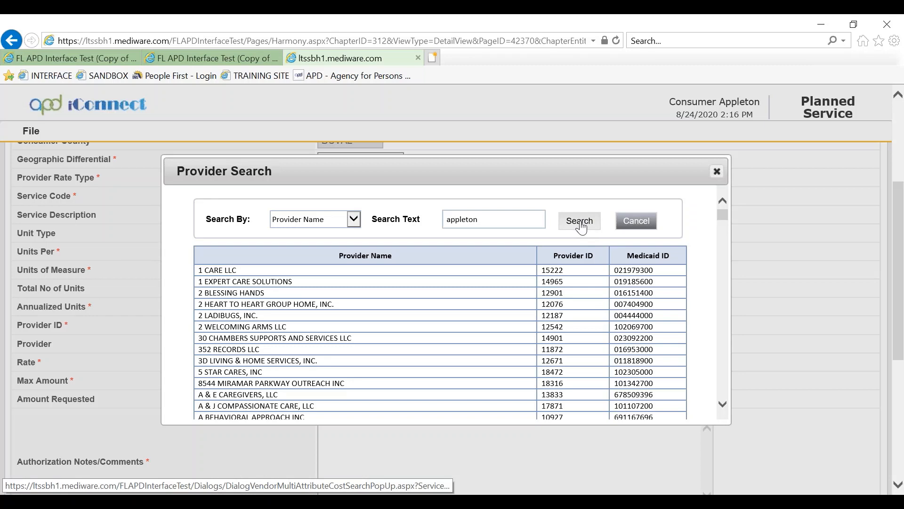
left_click(580, 221)
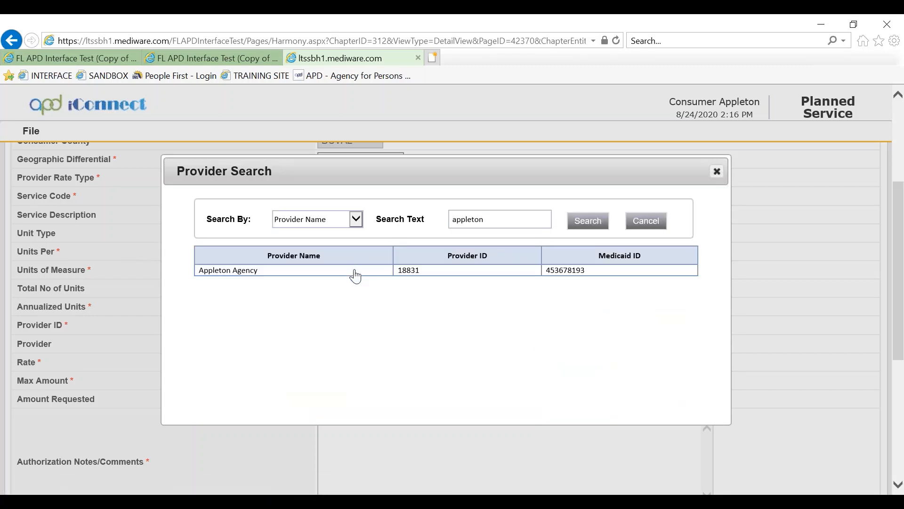
left_click(355, 273)
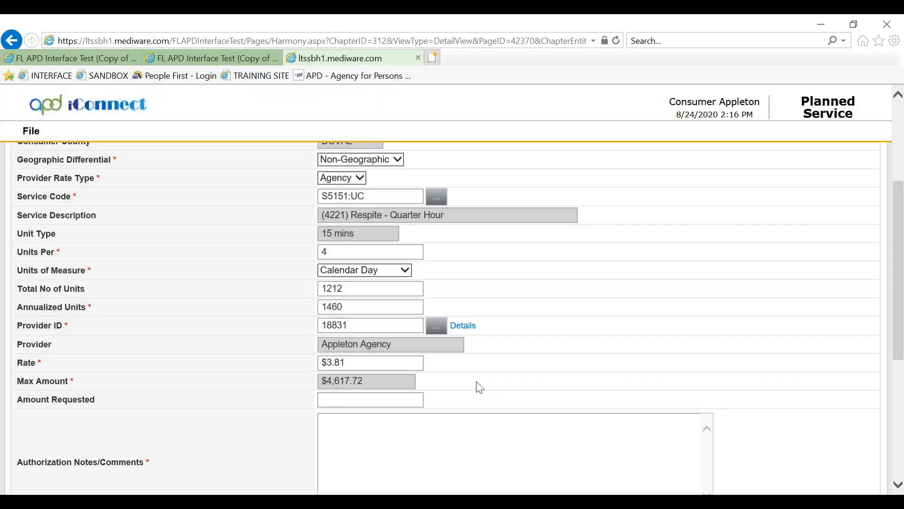
Enter 'Respite provided 4 times per day for the remainder of the fiscal year' in Authorization Notes/Comments
scroll(480, 387, "down", 1)
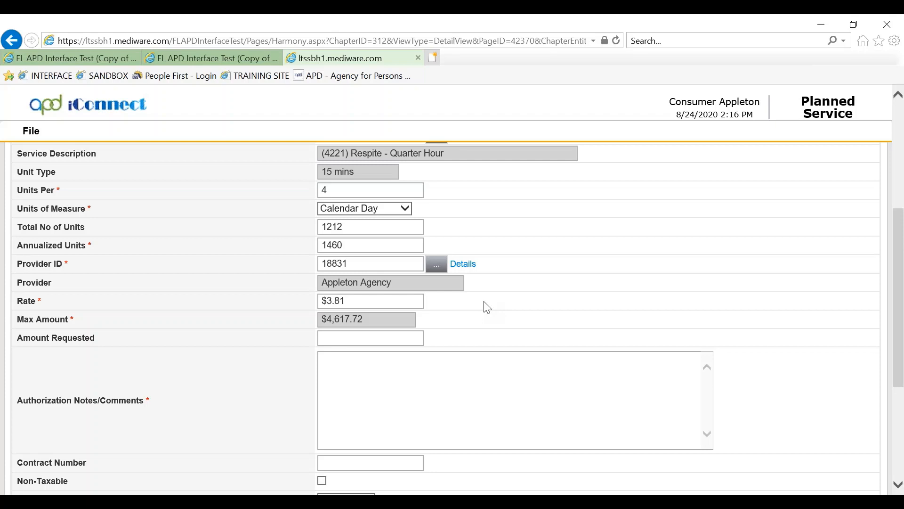
scroll(487, 307, "down", 1)
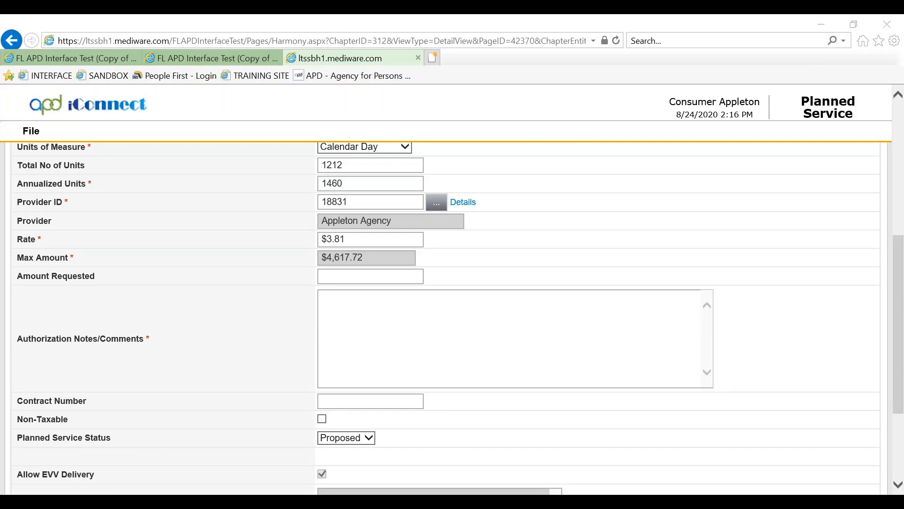
left_click(364, 311)
type("Respite provided 4 t")
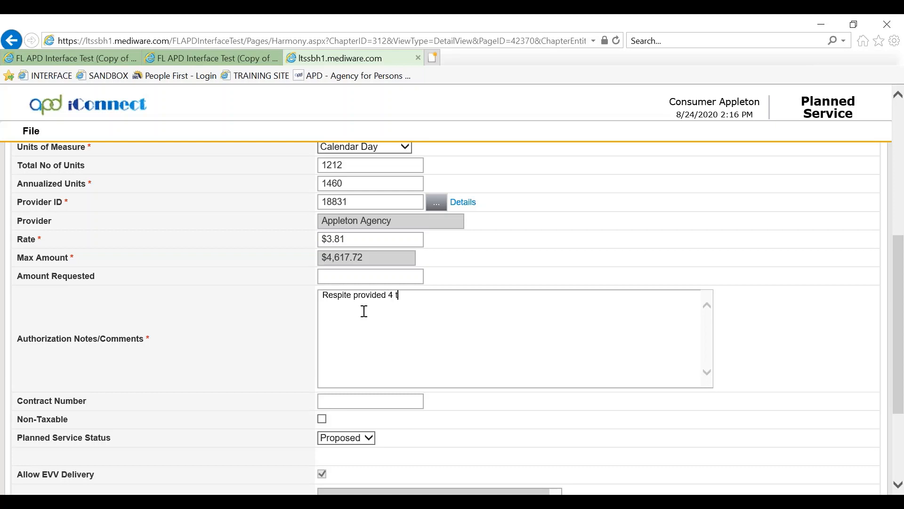
type("imes per day for the rem")
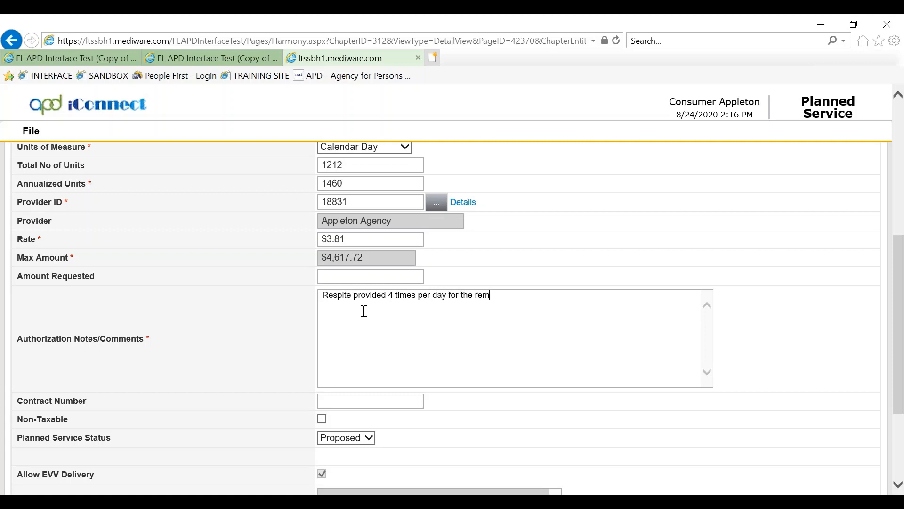
type("ainder of the fiscal year")
scroll(312, 387, "down", 1)
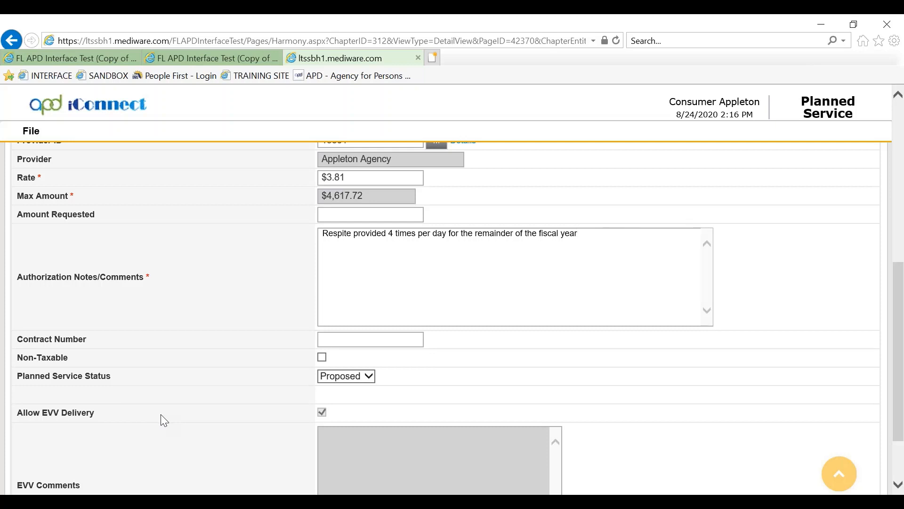
Save and close the respite service, then close Planned Services to return to Plans
left_click(29, 135)
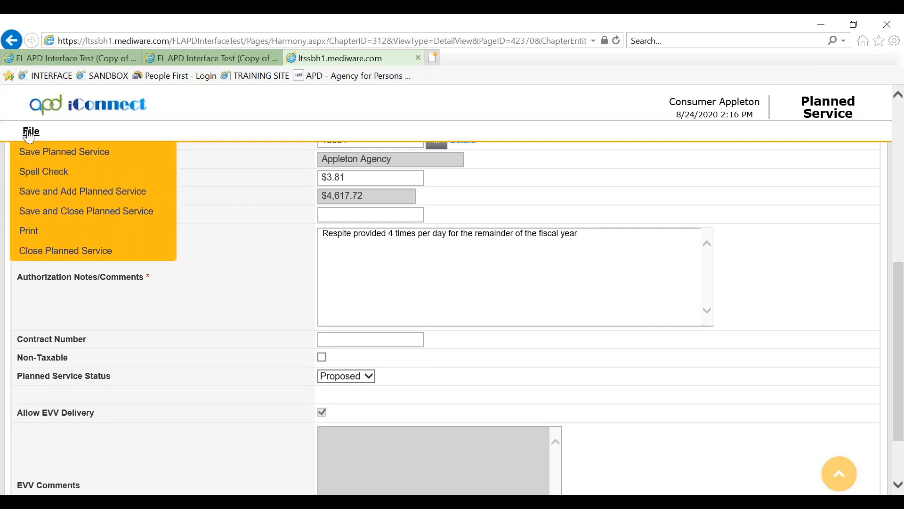
left_click(55, 211)
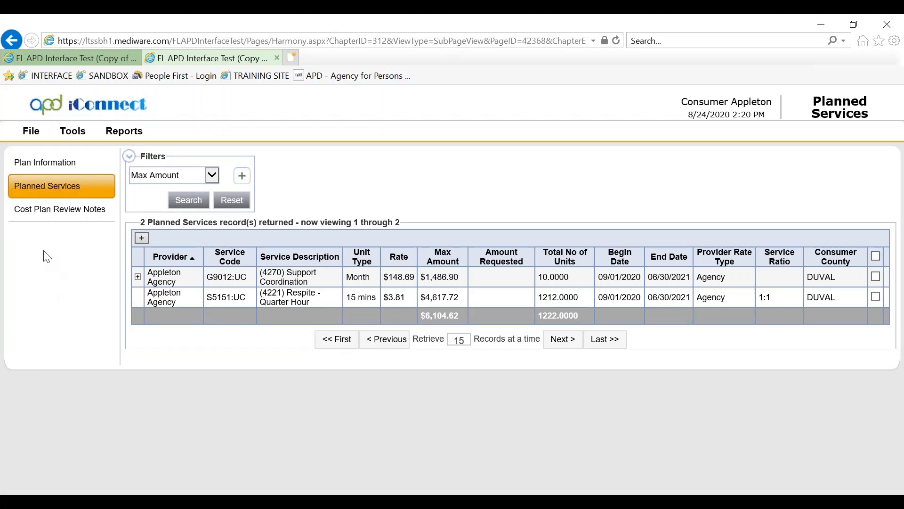
left_click(31, 132)
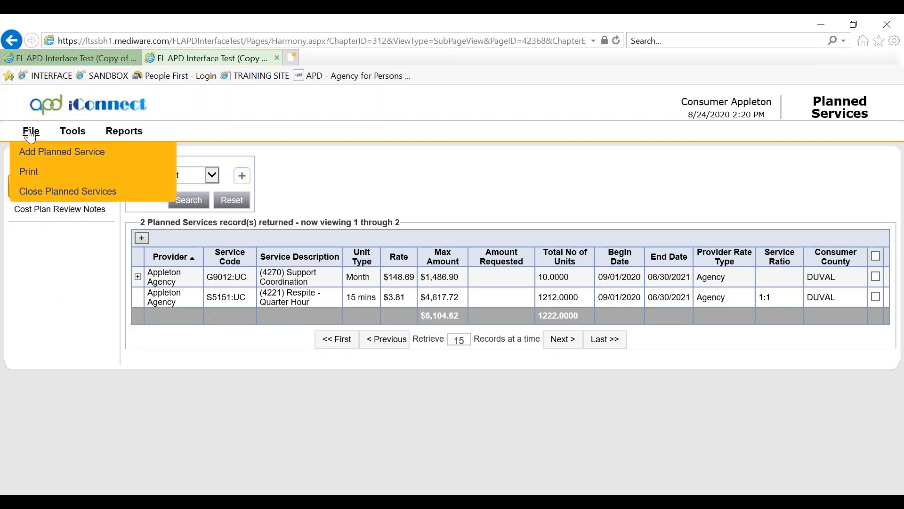
left_click(35, 189)
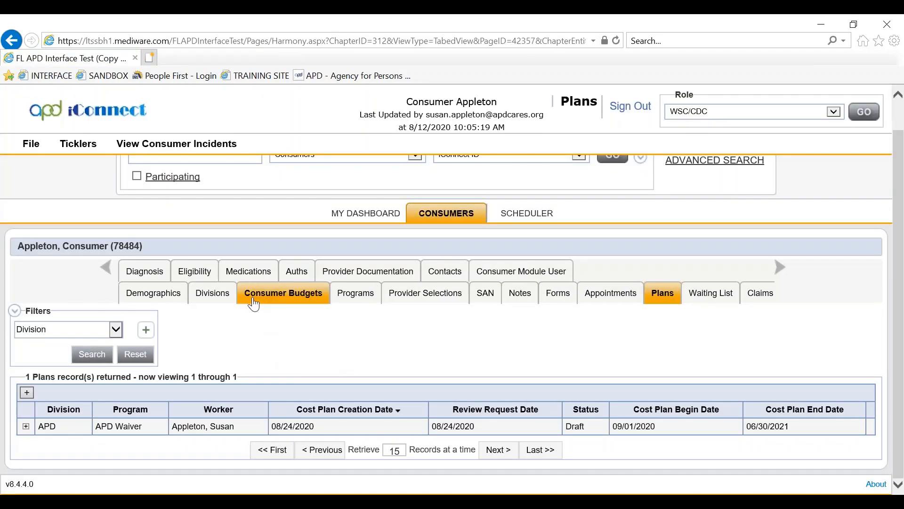
left_click(254, 295)
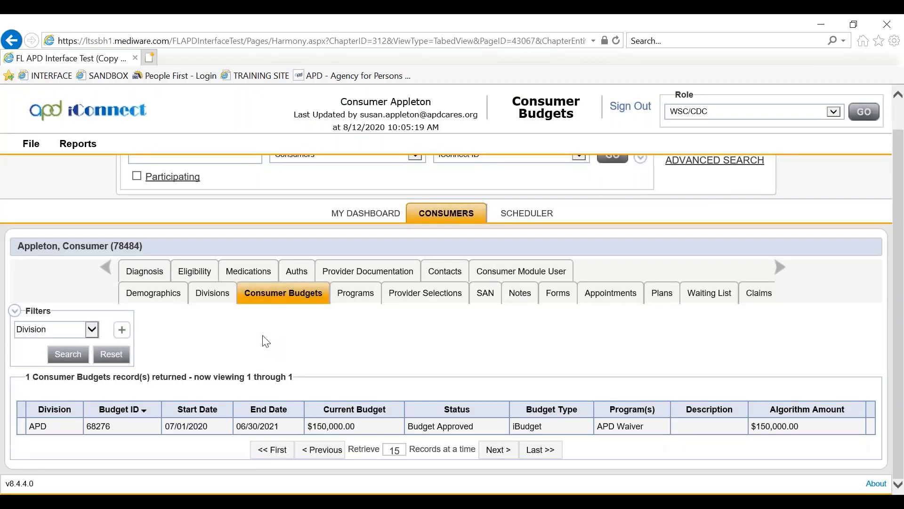
left_click(217, 430)
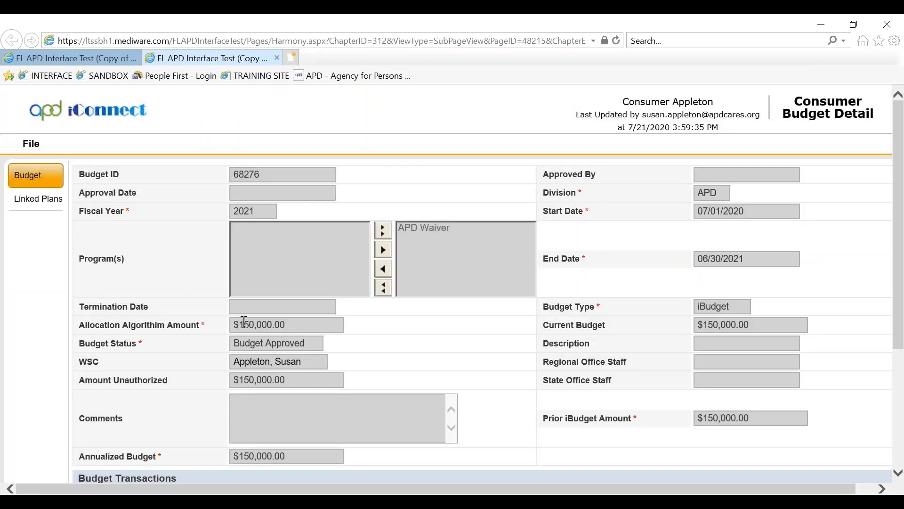
left_click(45, 203)
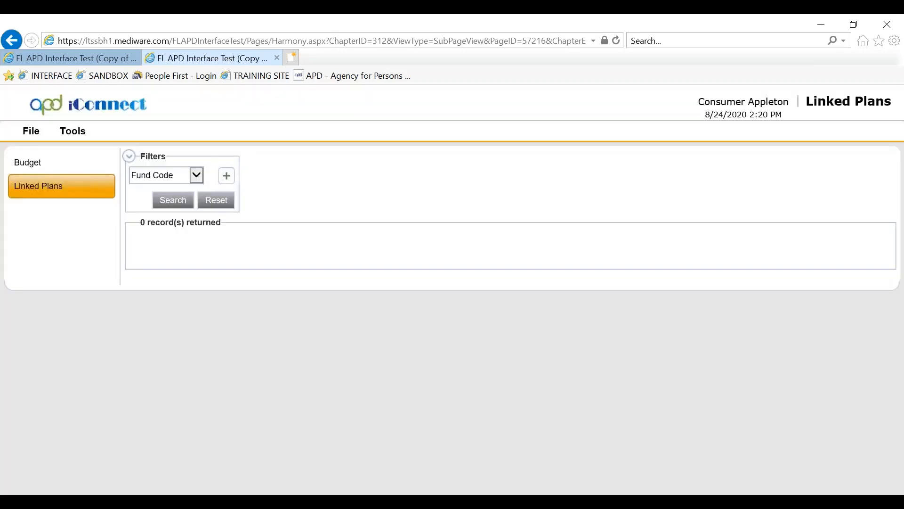
left_click(31, 131)
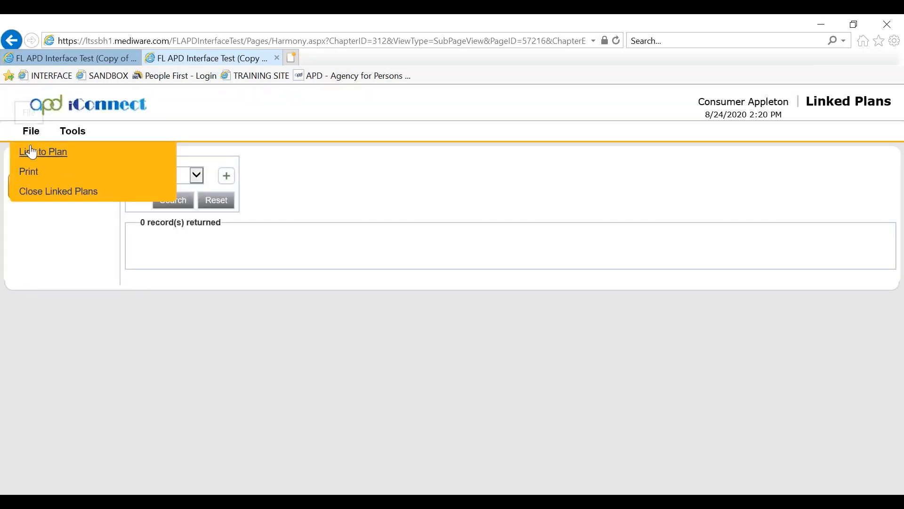
left_click(32, 151)
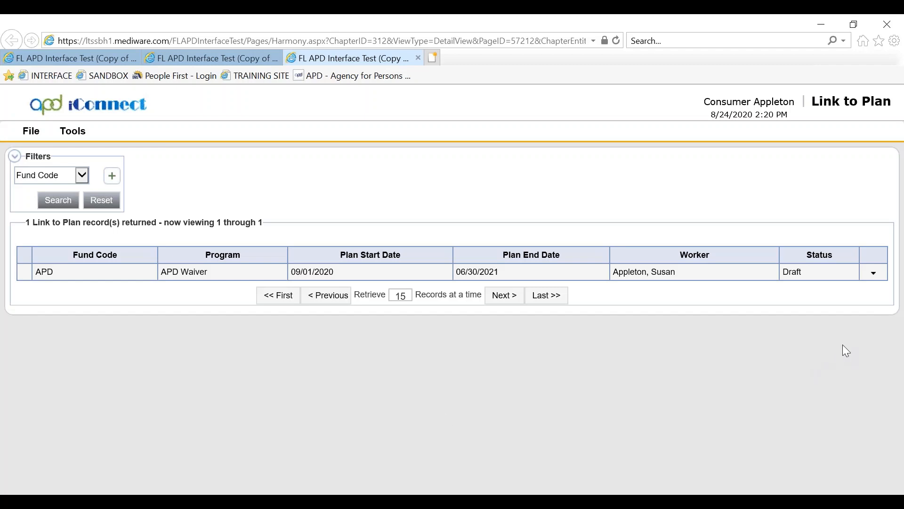
left_click(874, 273)
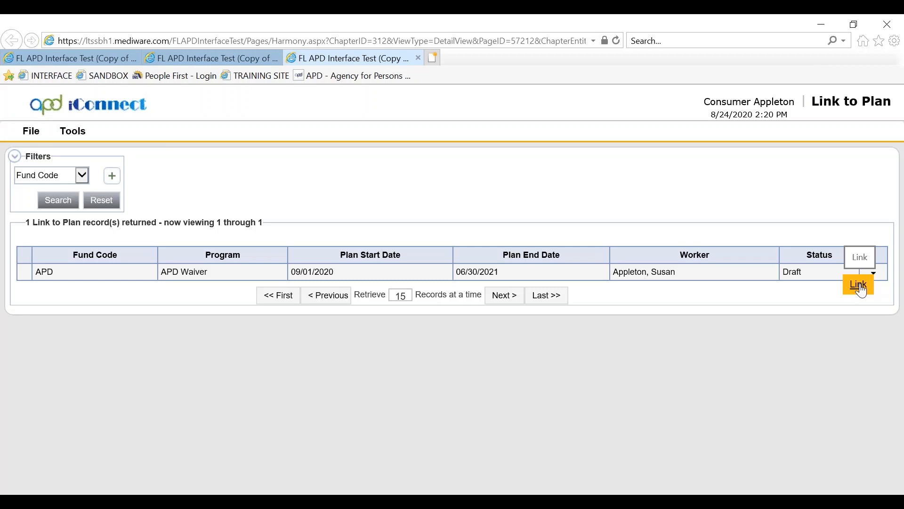
left_click(858, 286)
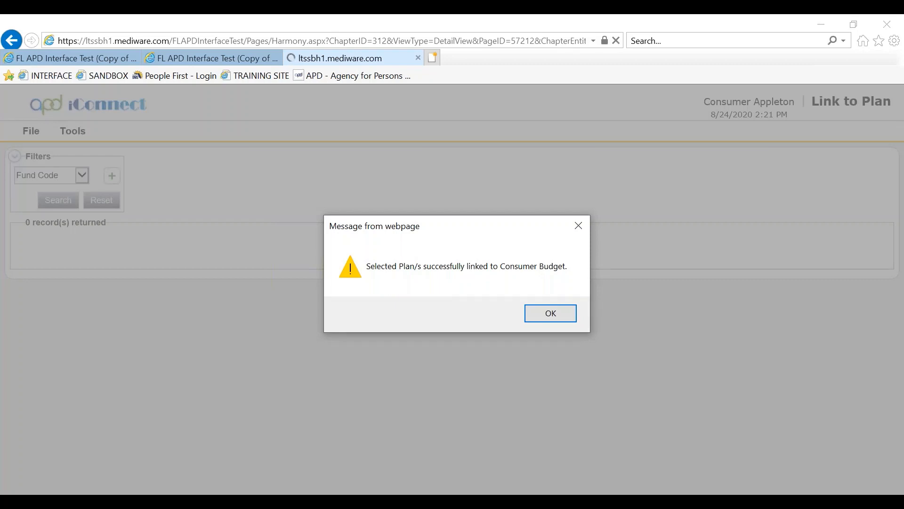
left_click(549, 314)
Close Link to Plan and Linked Plans to return to the consumer's budgets list
left_click(31, 131)
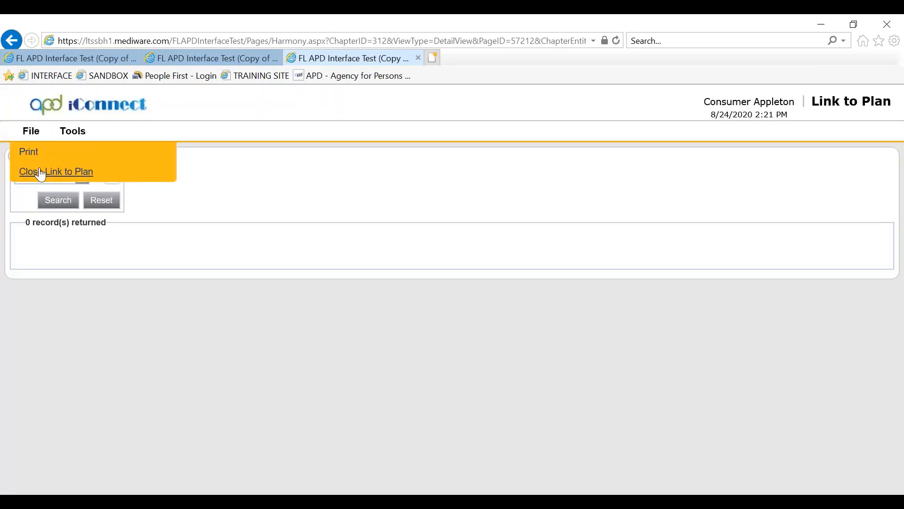
left_click(40, 173)
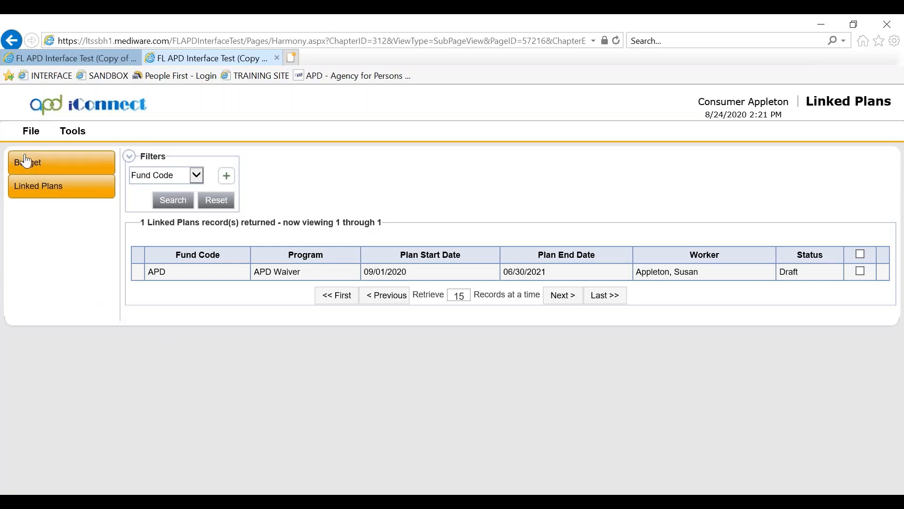
left_click(31, 132)
left_click(42, 191)
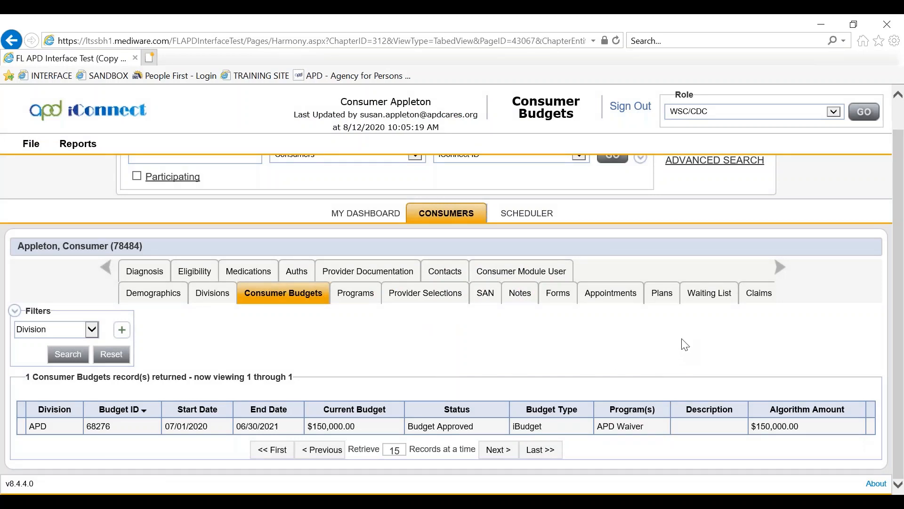
Open the draft APD Waiver plan for 09/01/2020–06/30/2021 from the Plans tab
left_click(661, 292)
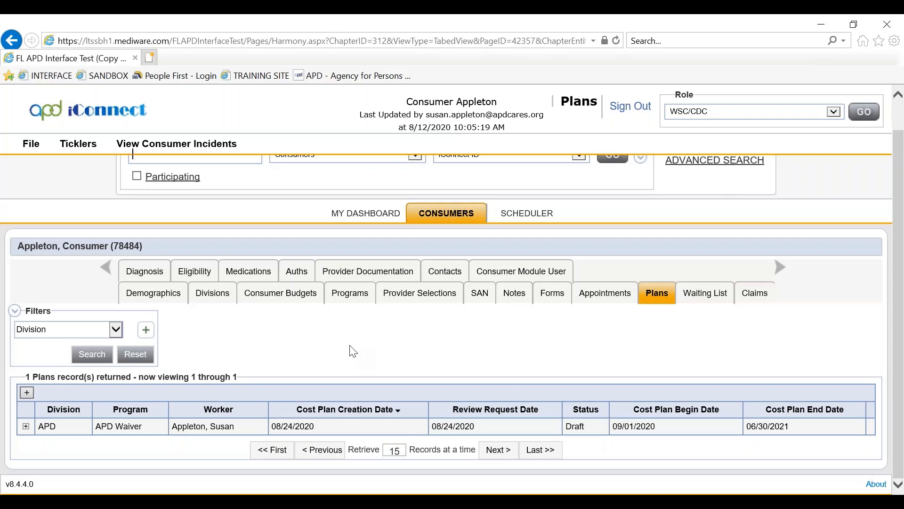
left_click(244, 427)
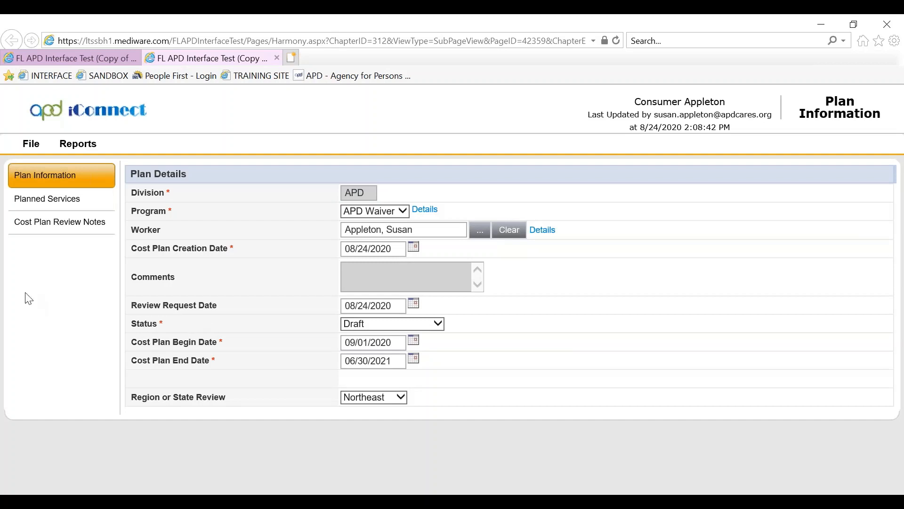
left_click(27, 146)
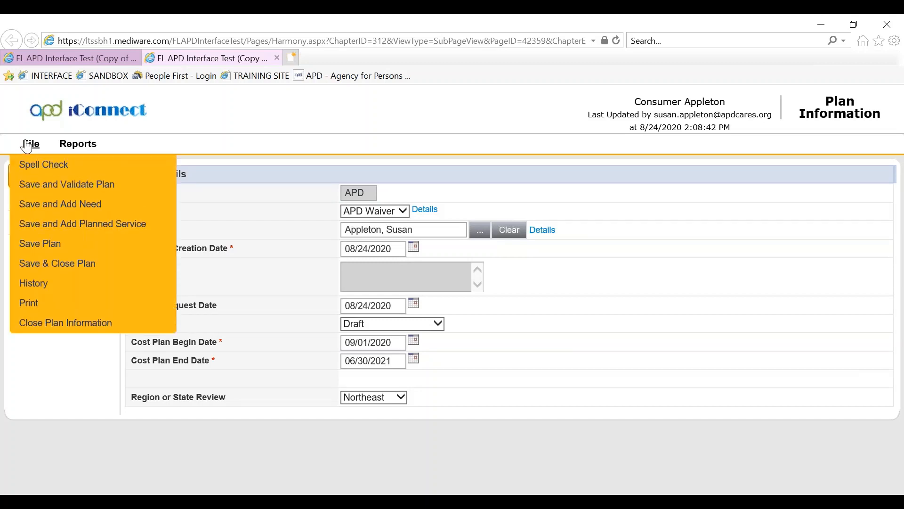
Save and validate the plan, review the issues citing required Regional review, then close the report
left_click(36, 184)
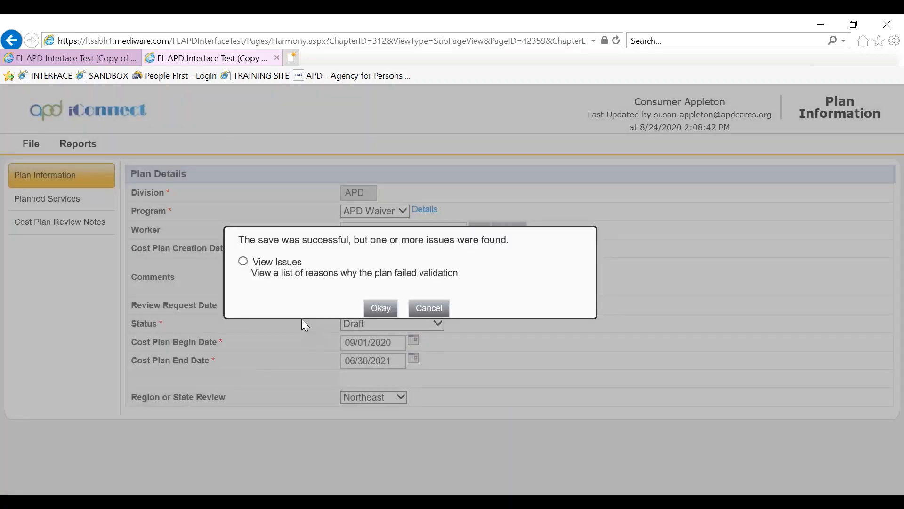
left_click(243, 262)
left_click(379, 308)
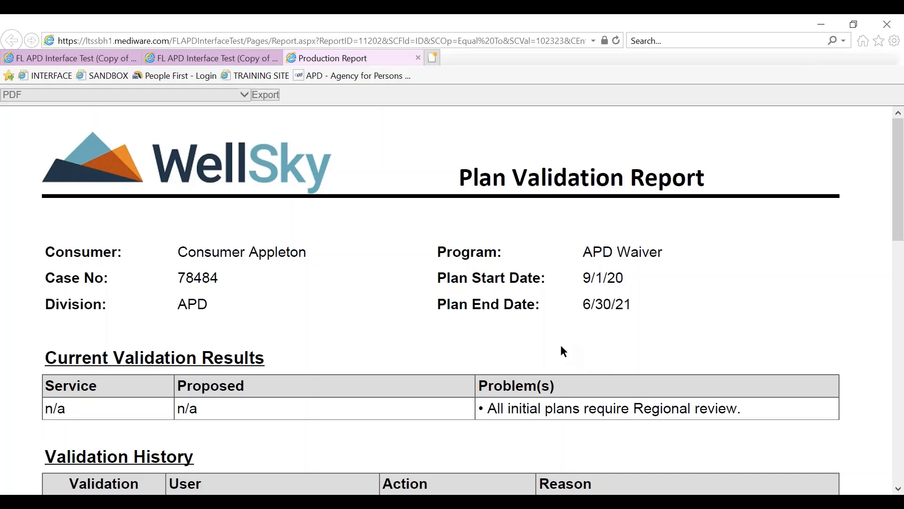
left_click(417, 57)
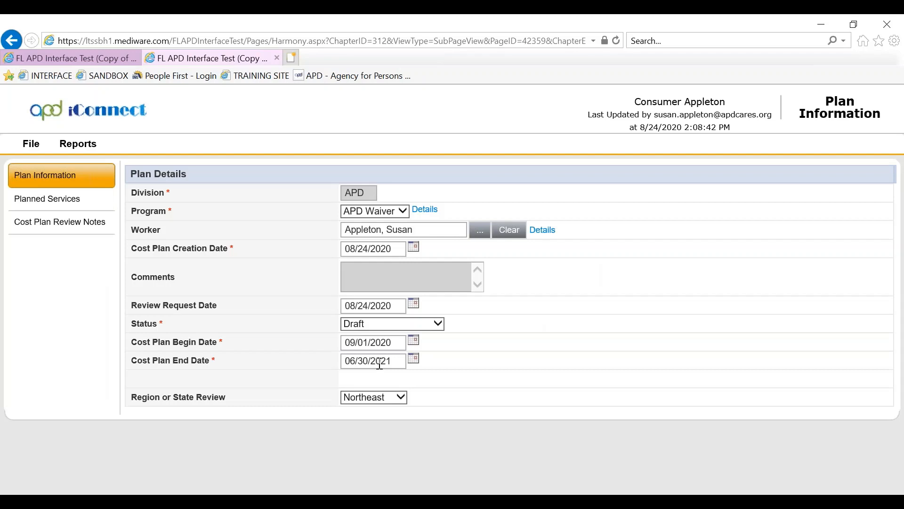
left_click(65, 205)
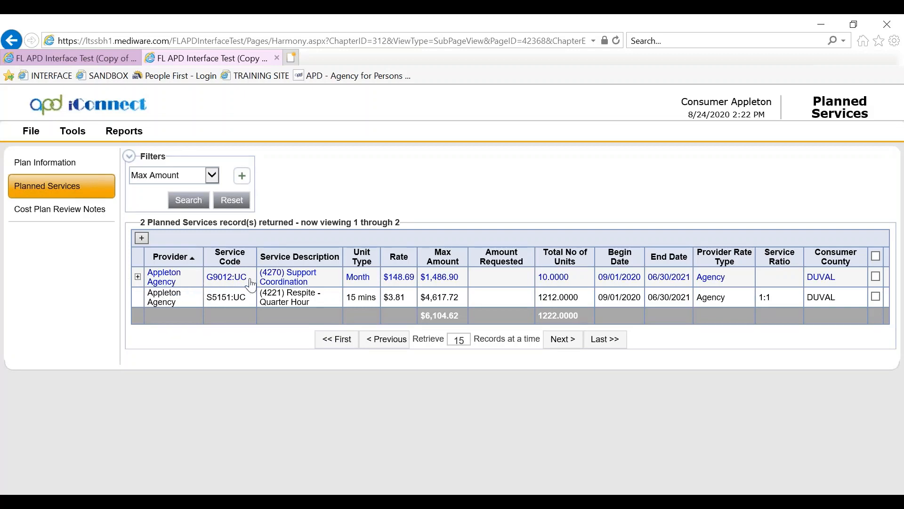
left_click(281, 281)
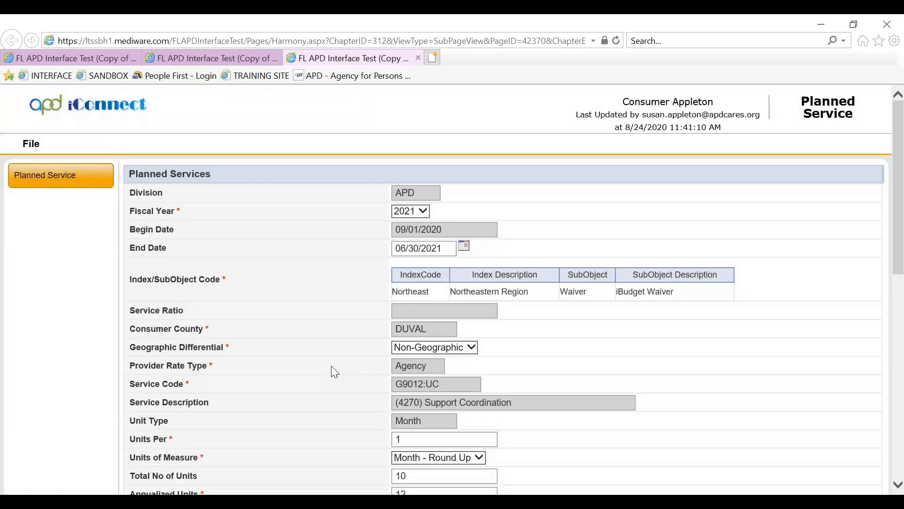
scroll(331, 365, "down", 5)
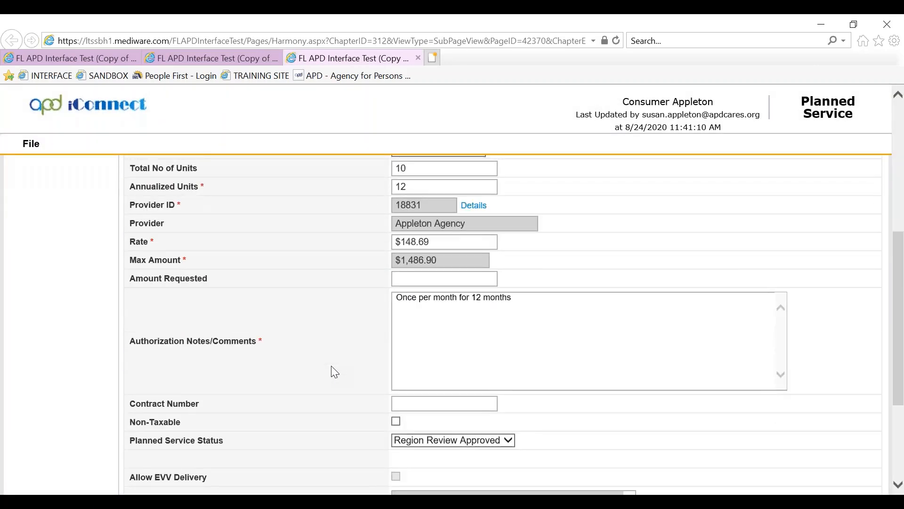
scroll(324, 371, "down", 1)
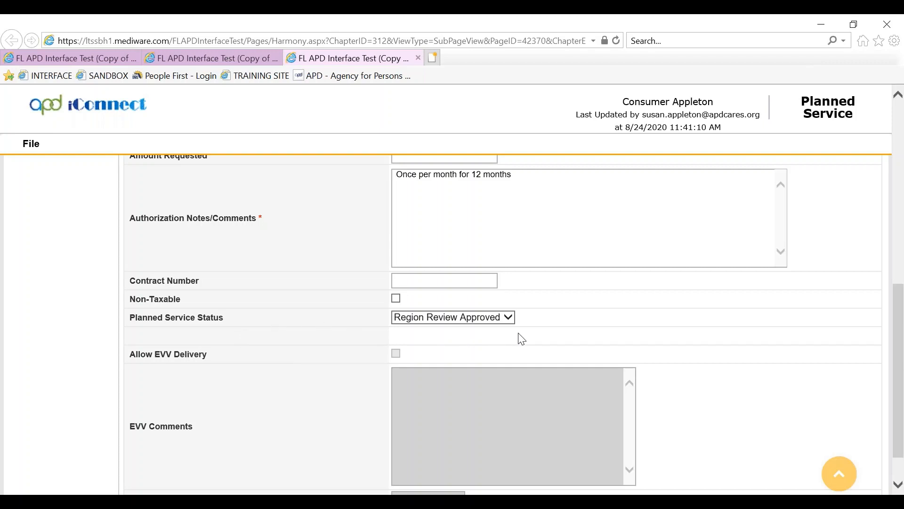
left_click(32, 146)
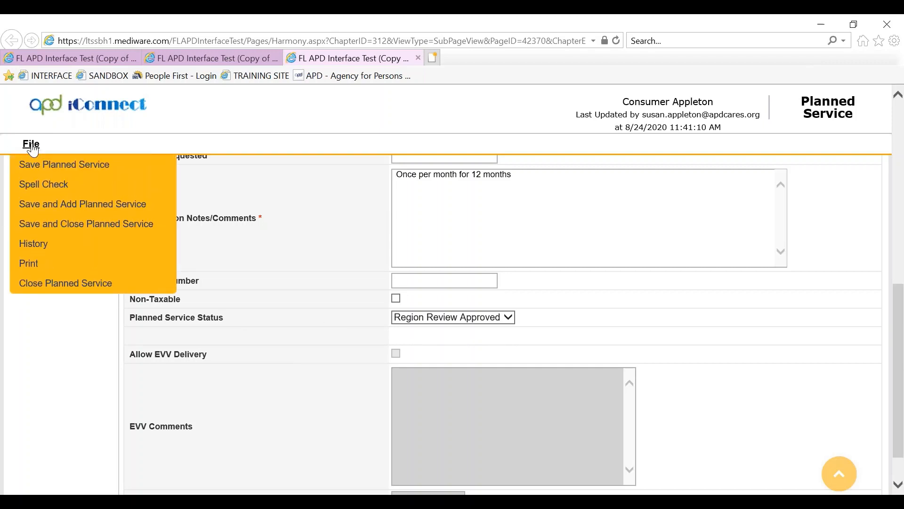
left_click(69, 285)
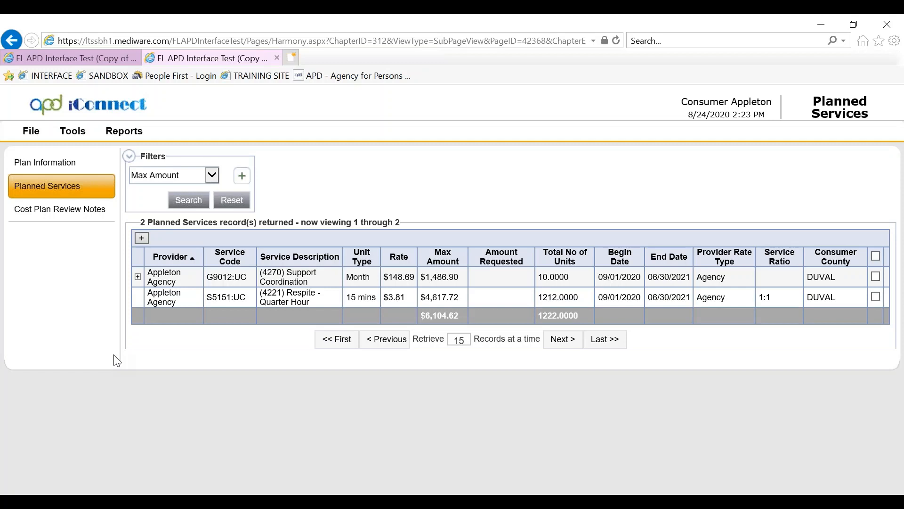
Set the (4221) Respite - Quarter Hour service status to Approved and save it
left_click(304, 299)
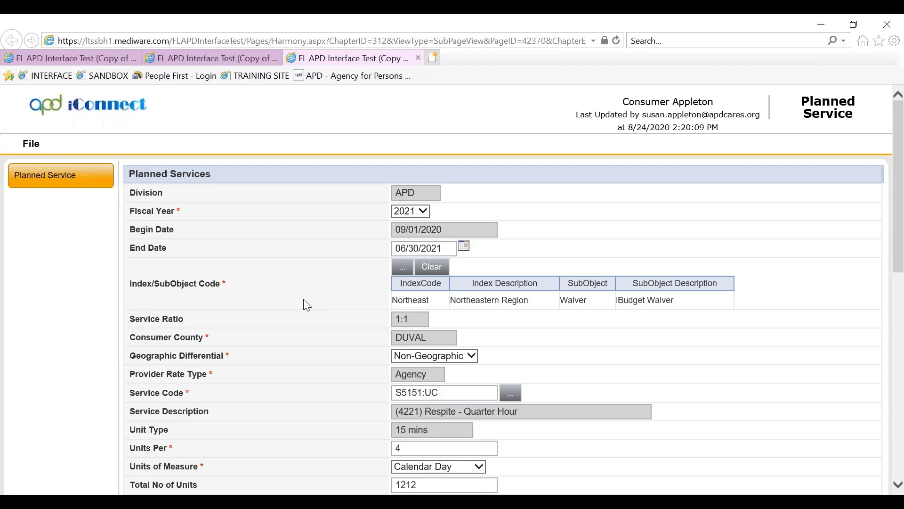
scroll(304, 300, "down", 9)
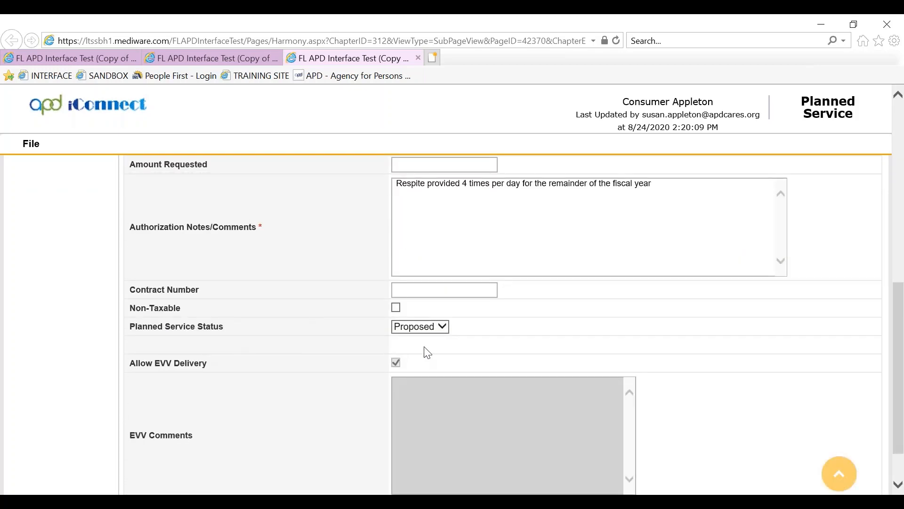
left_click(444, 328)
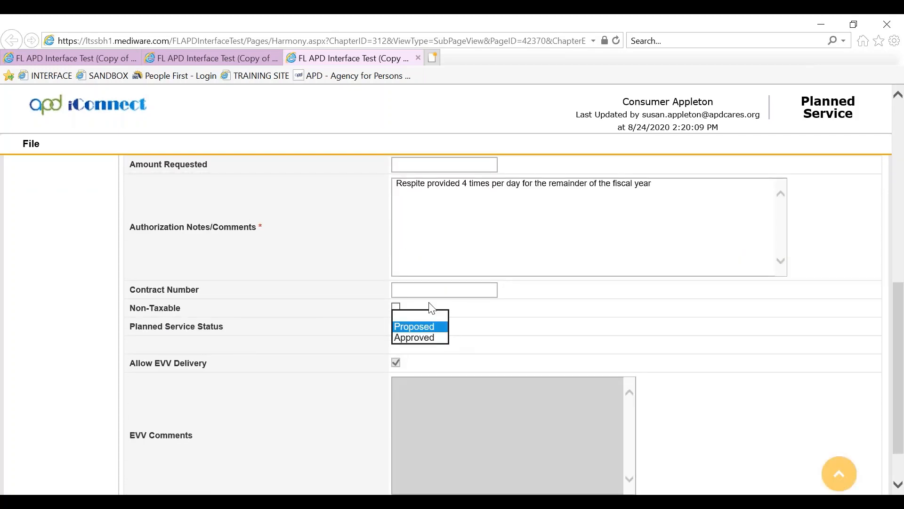
left_click(426, 338)
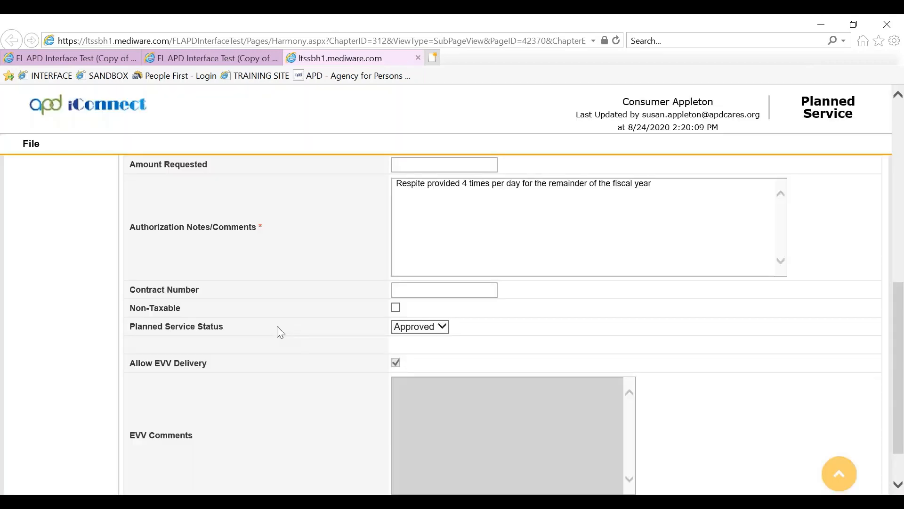
left_click(31, 144)
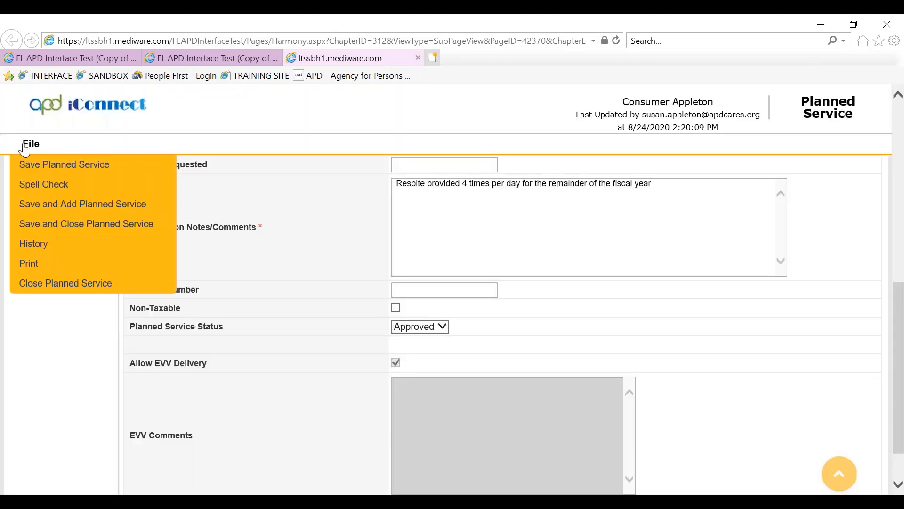
left_click(54, 225)
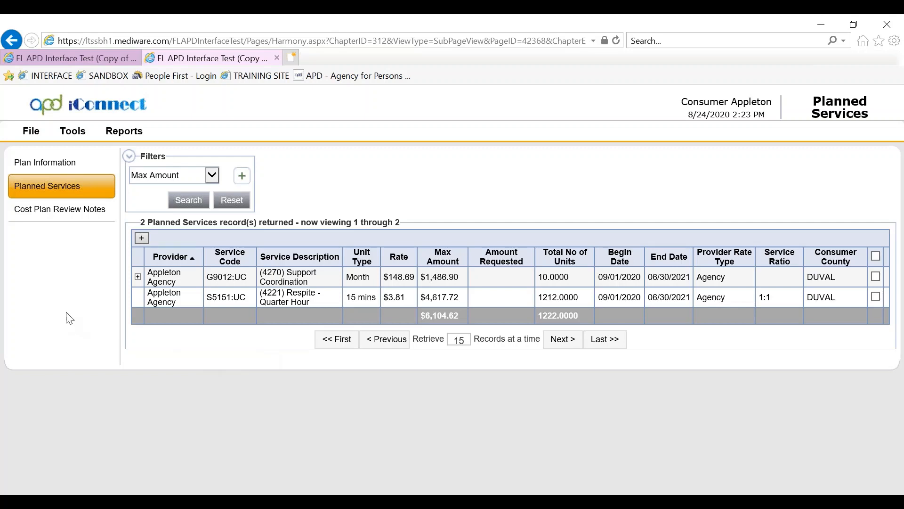
Change the plan status to No Review Required, then save and validate it successfully
left_click(39, 167)
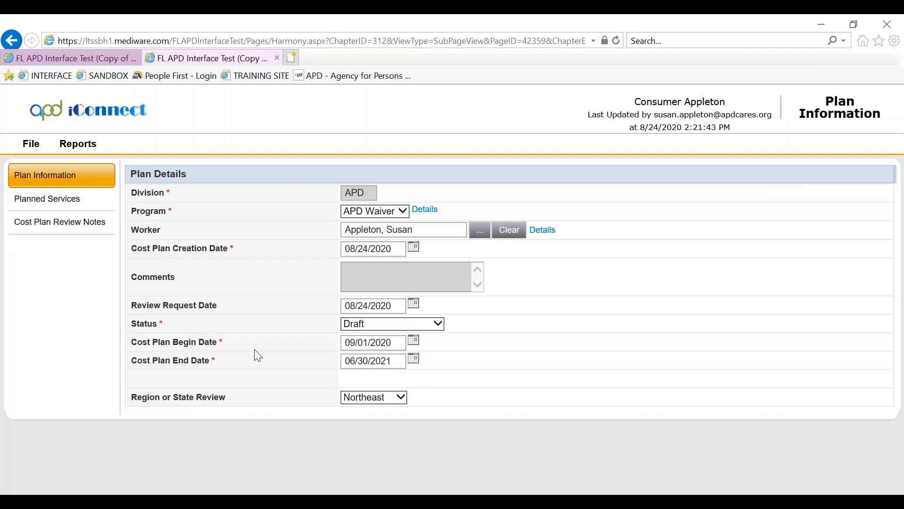
left_click(437, 324)
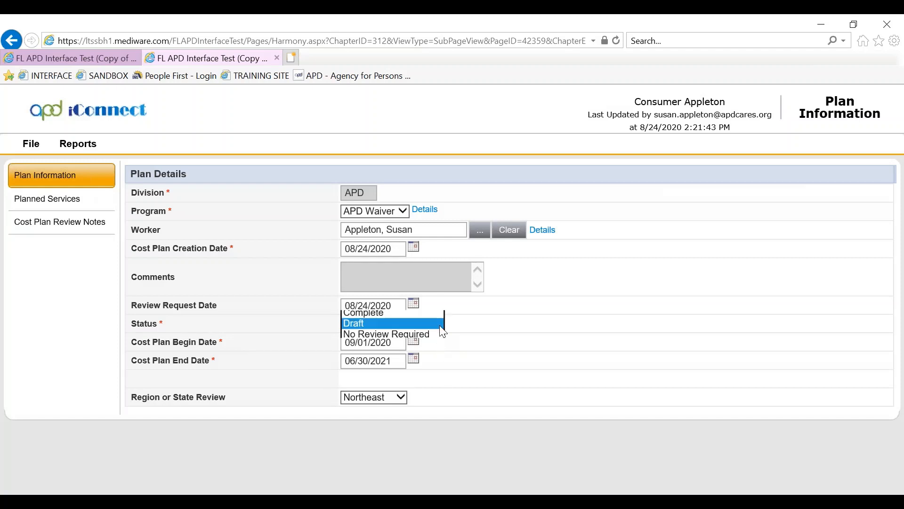
left_click(407, 334)
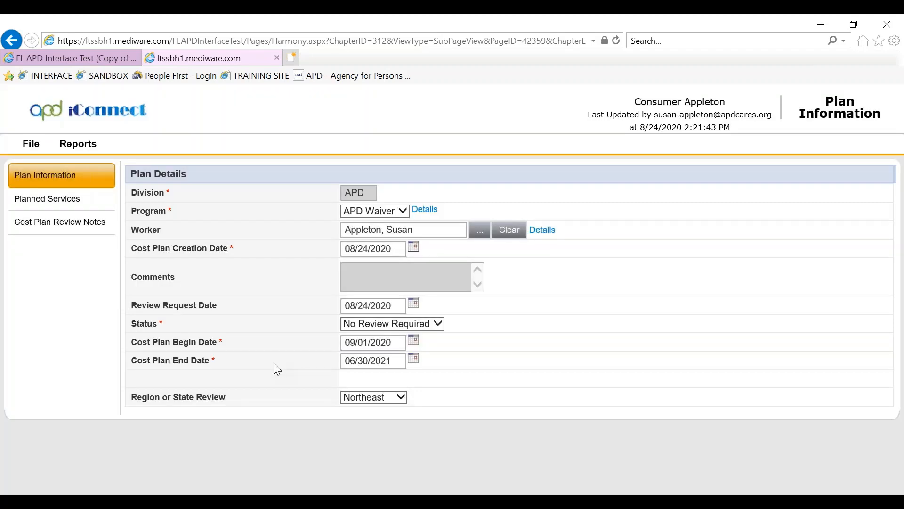
left_click(28, 147)
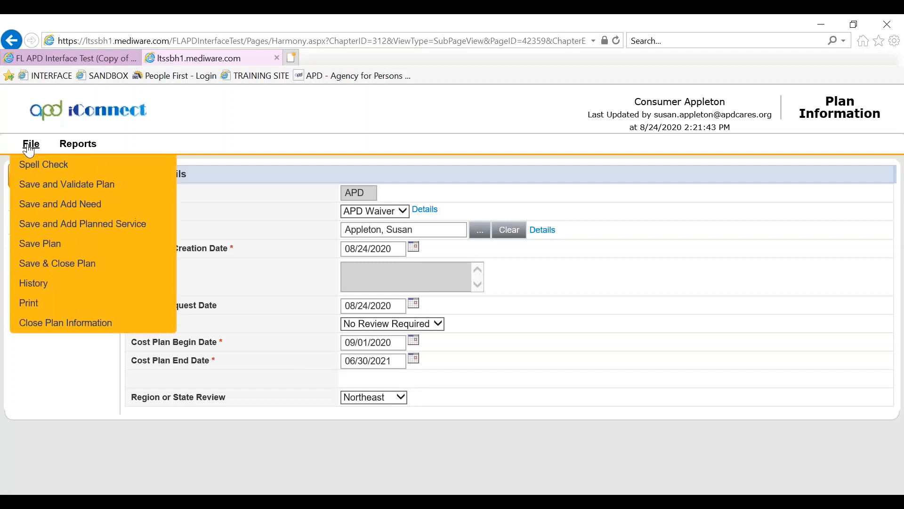
left_click(40, 186)
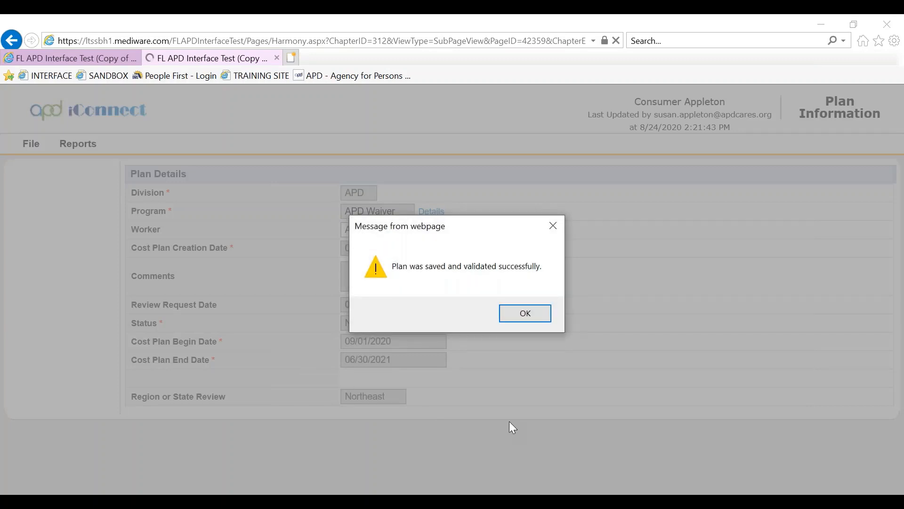
left_click(510, 313)
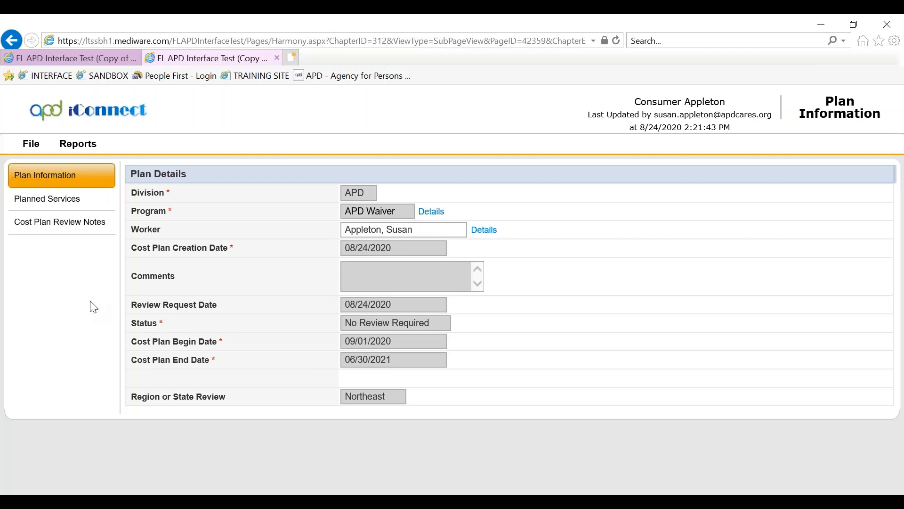
Return to Planned Services, select the Respite - Quarter Hour row, and create its authorizations
left_click(55, 201)
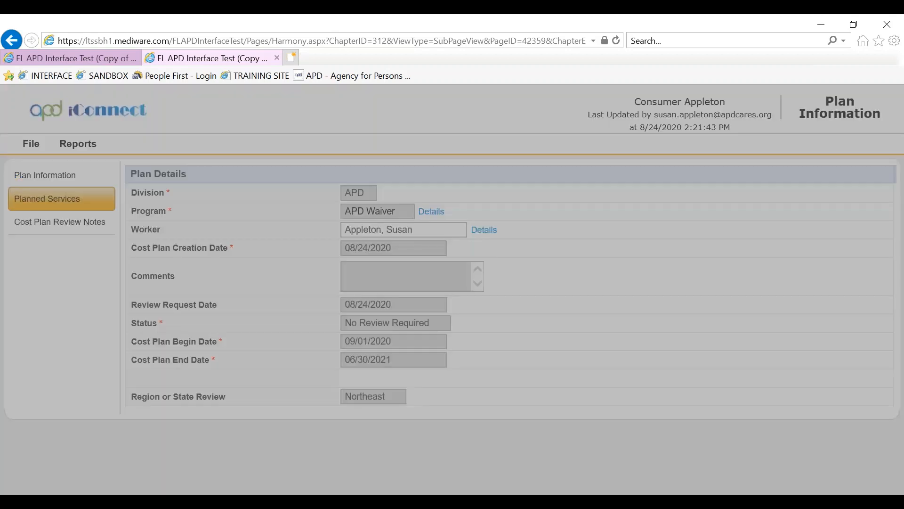
left_click(393, 315)
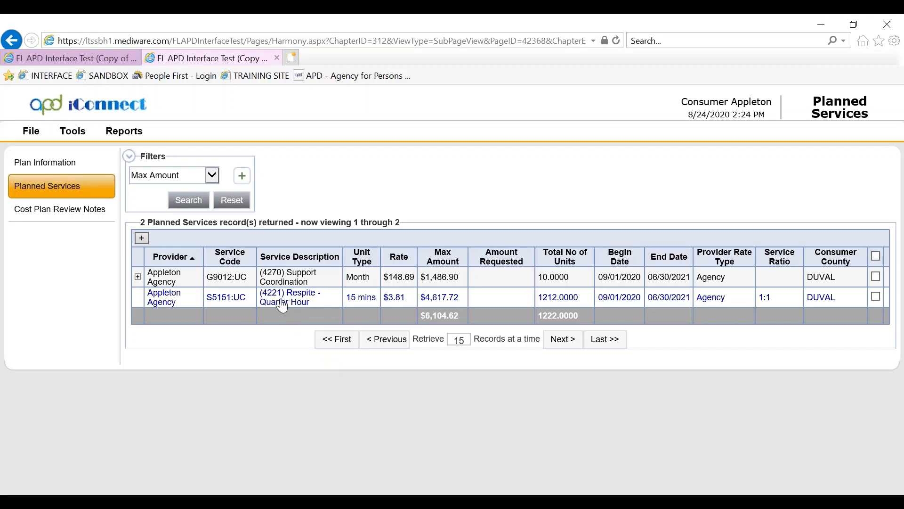
left_click(876, 299)
left_click(28, 133)
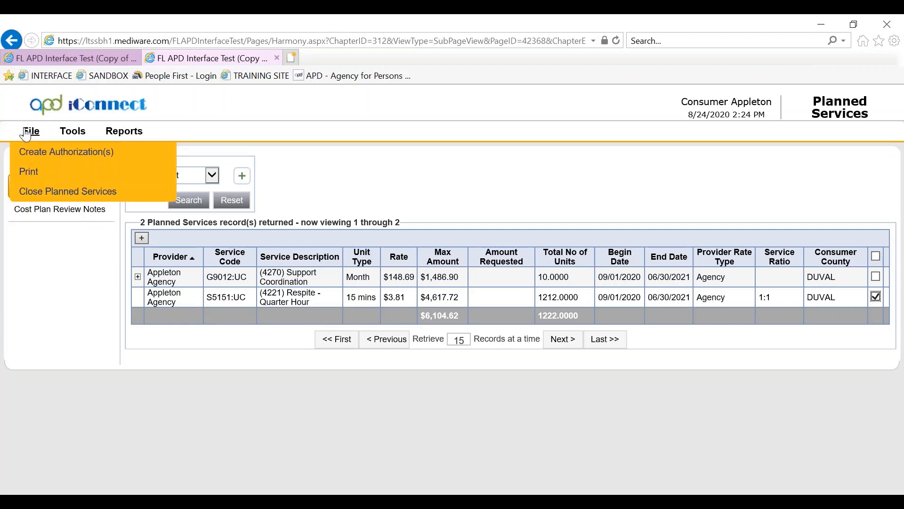
left_click(33, 153)
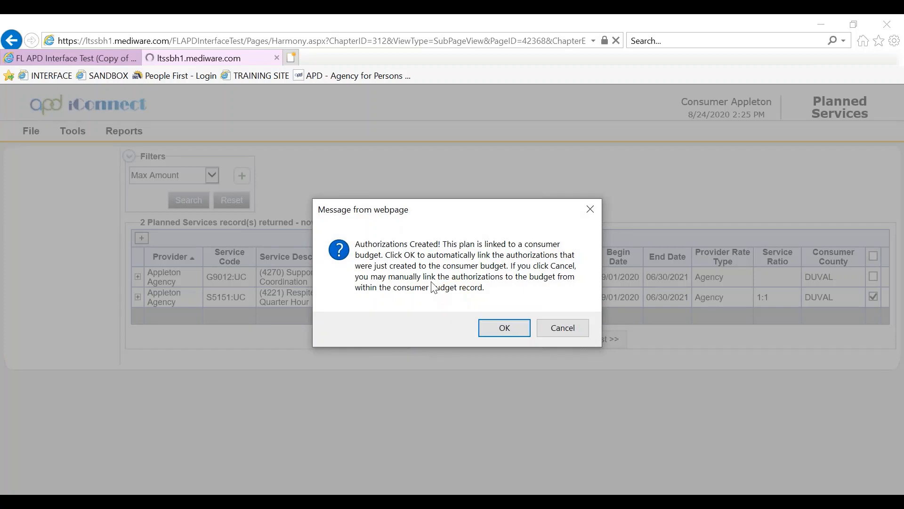
Accept linking the new authorizations to the consumer budget, then close Planned Services
left_click(517, 328)
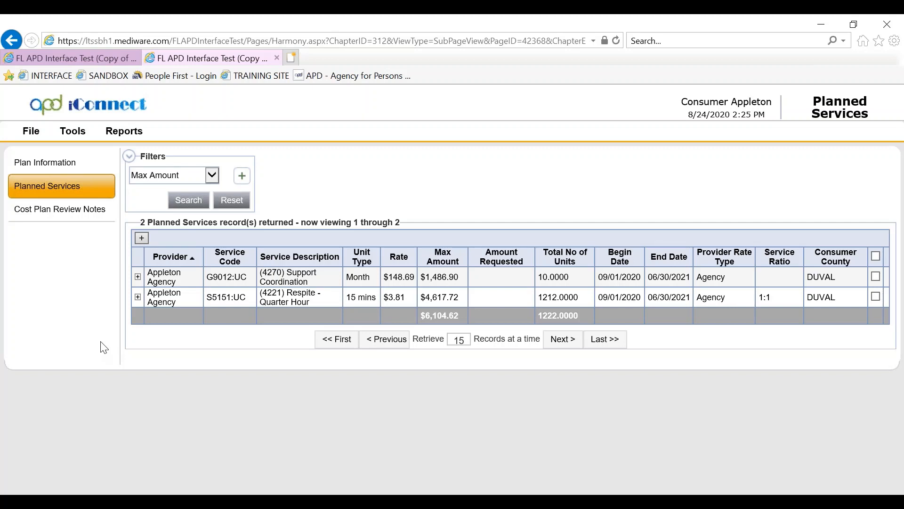
left_click(26, 127)
left_click(31, 131)
left_click(46, 191)
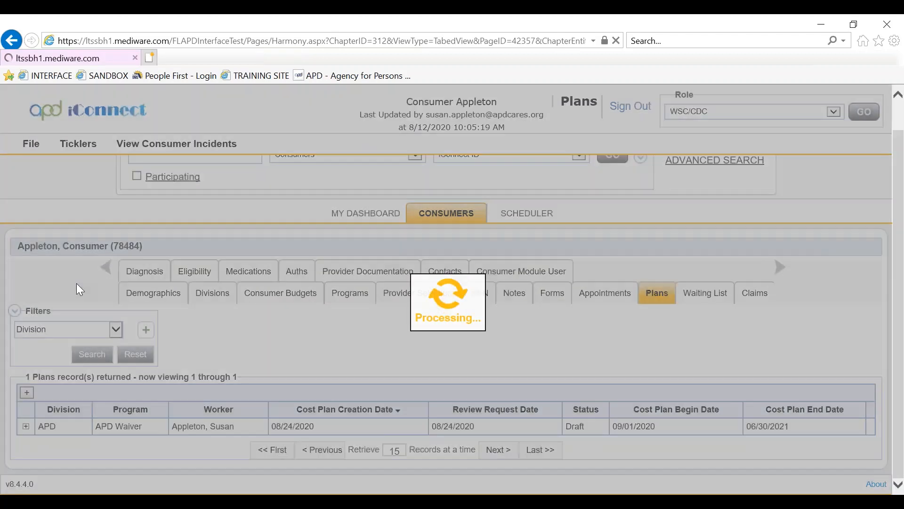